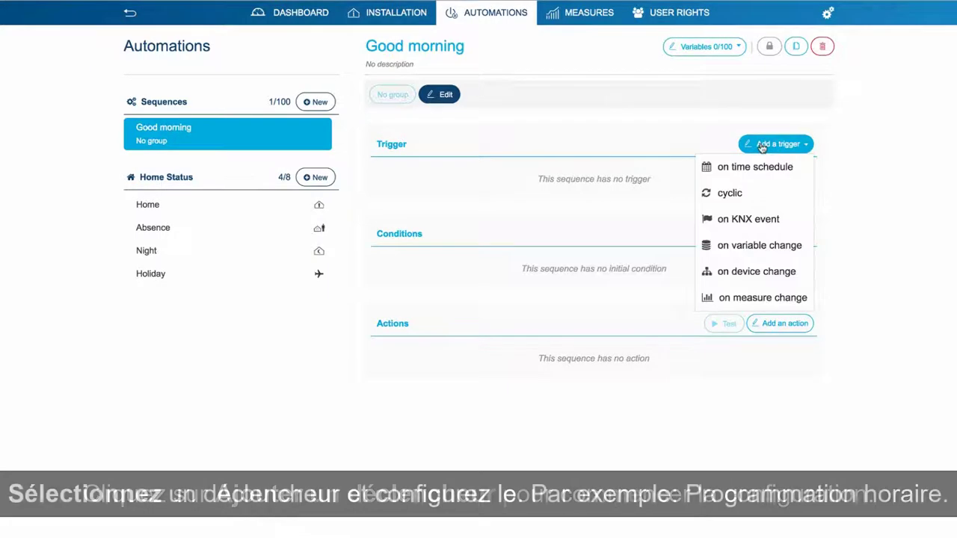
# Step: Add a time schedule trigger to the Good morning sequence with weekly periodicity and the time 07:00:00
pyautogui.click(751, 165)
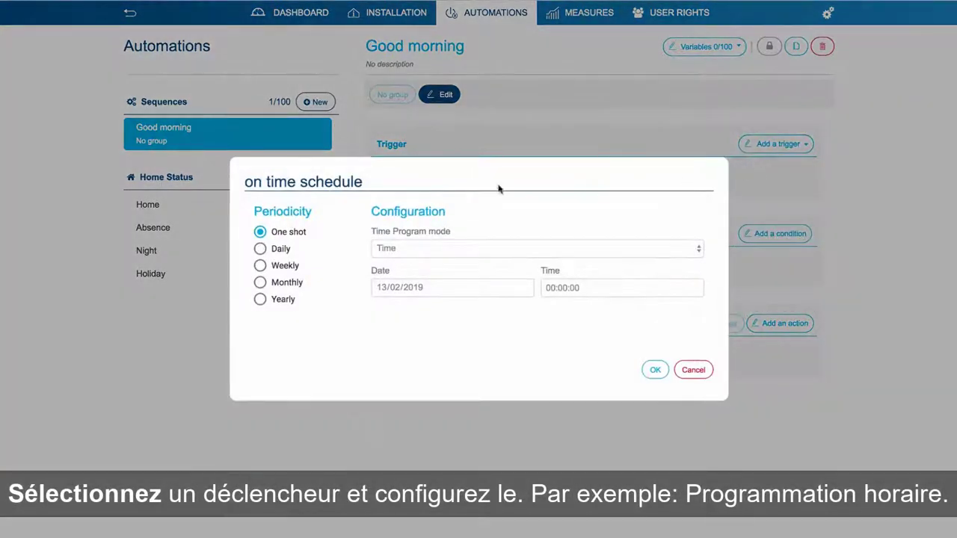
pyautogui.click(260, 265)
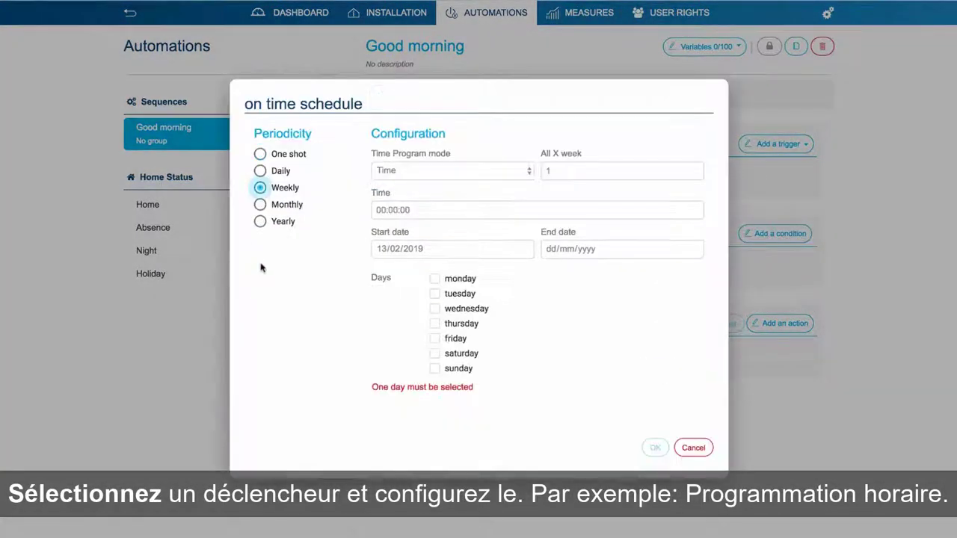
pyautogui.click(384, 210)
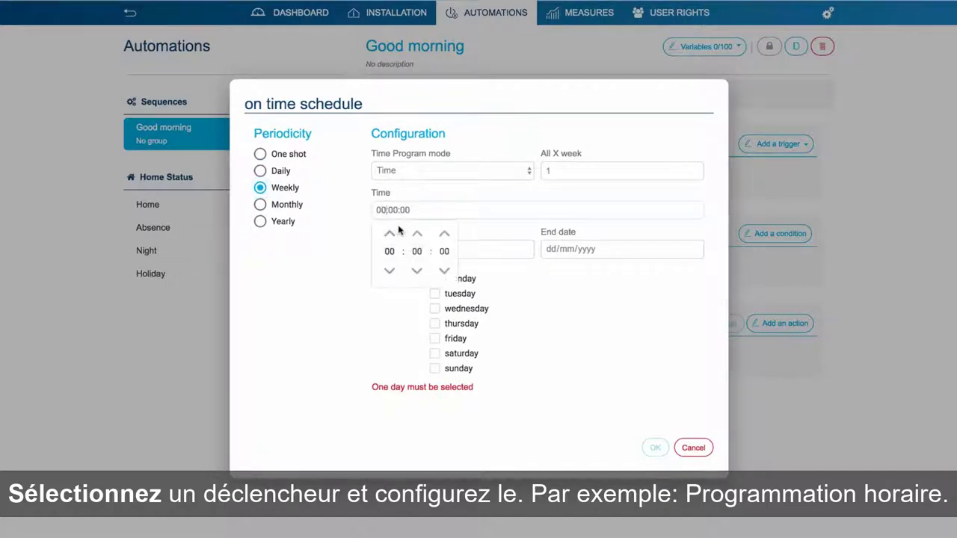
pyautogui.write('07')
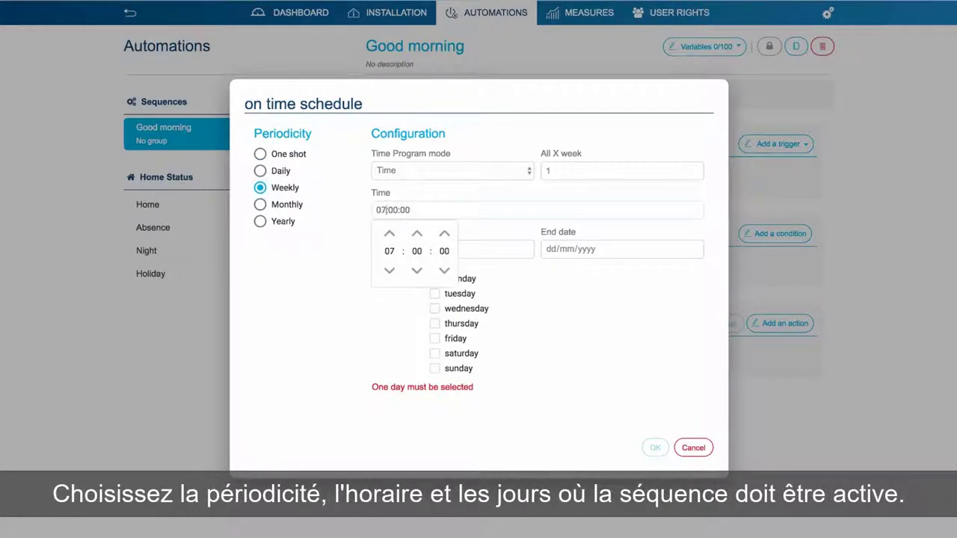
pyautogui.click(344, 267)
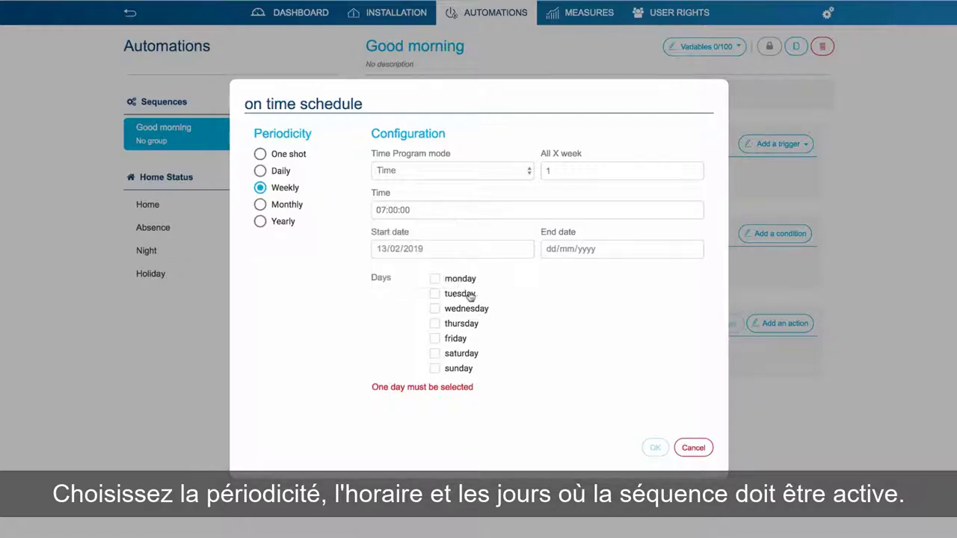
# Step: Activate the weekly trigger on monday, tuesday, wednesday, thursday and friday, and save it
pyautogui.click(441, 281)
pyautogui.click(435, 301)
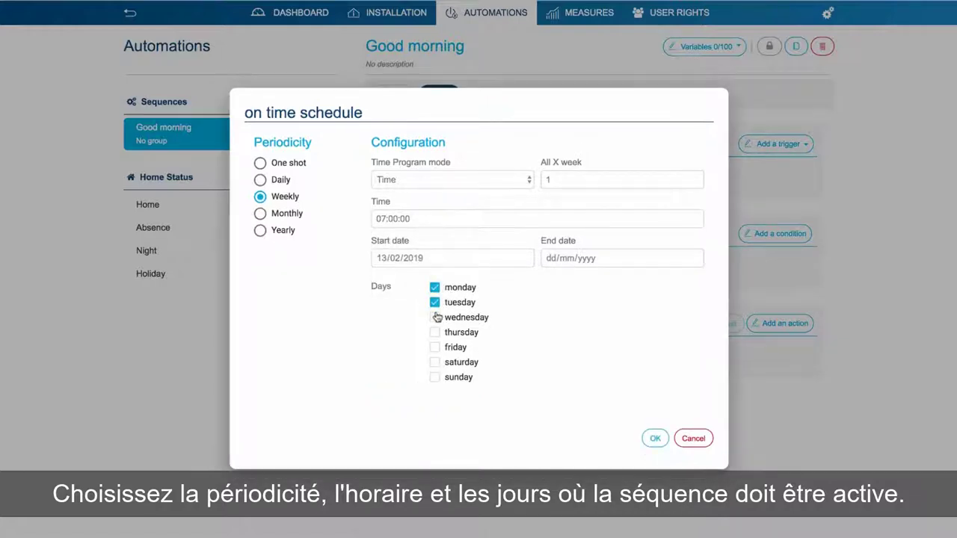
pyautogui.click(435, 331)
pyautogui.click(434, 347)
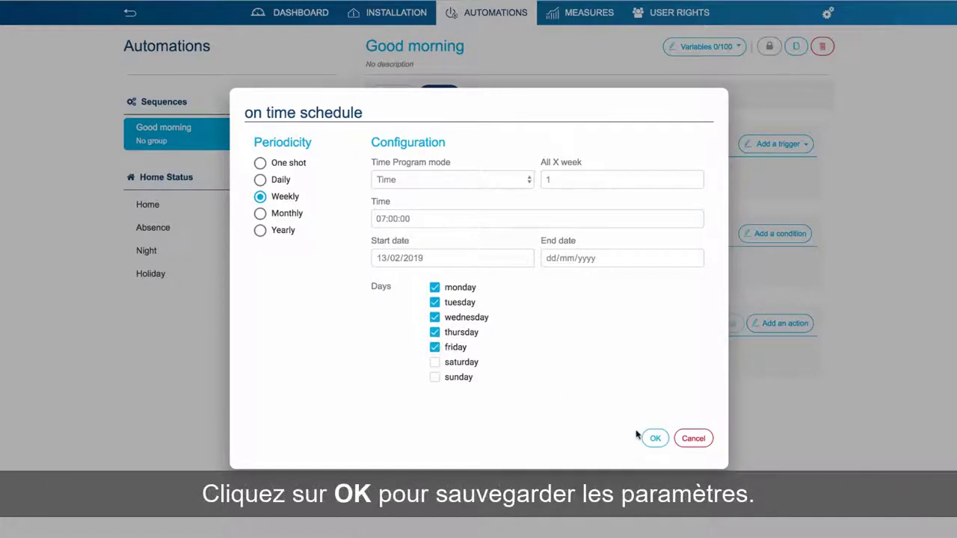
pyautogui.click(655, 440)
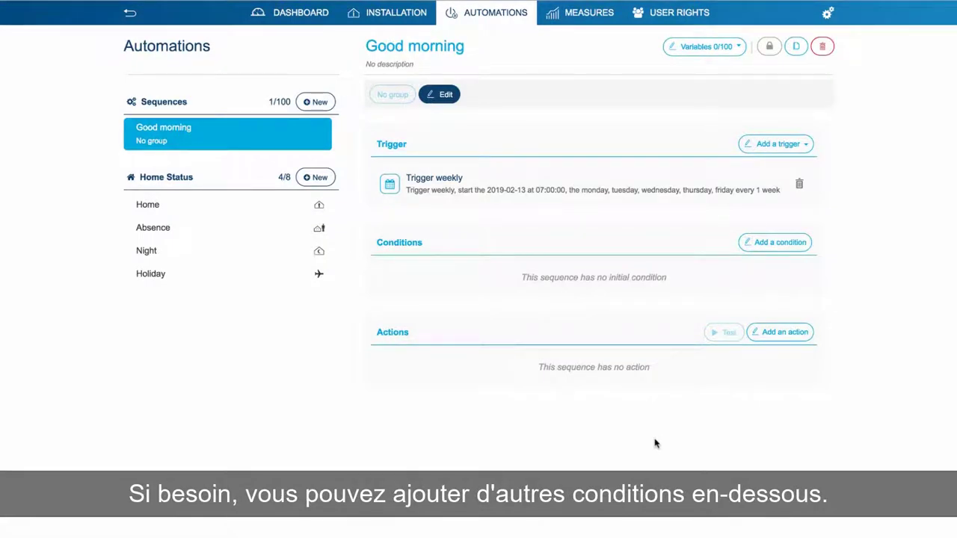
# Step: Add the Kitchen, Living room, Office, Dining room and Parents' room shutters as actions between Begin and End
pyautogui.click(799, 338)
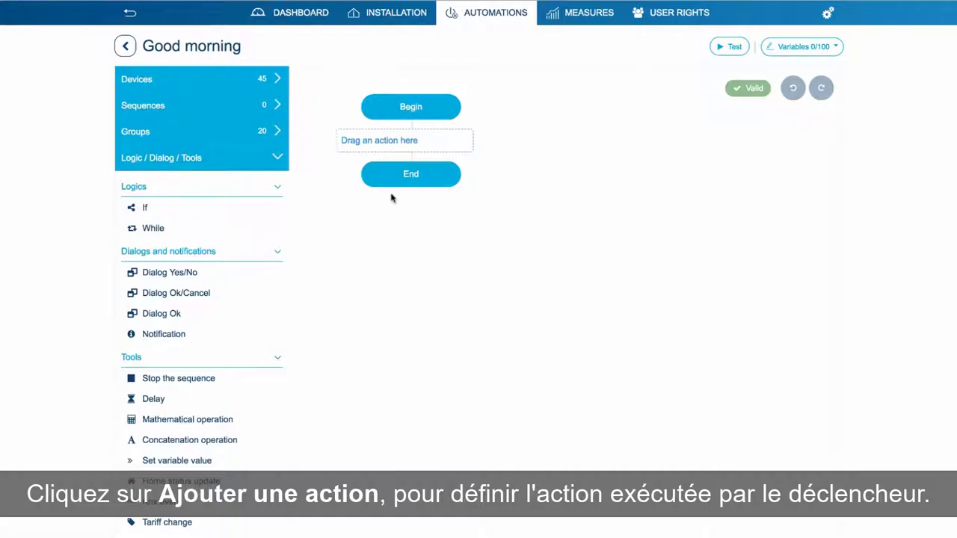
pyautogui.click(276, 79)
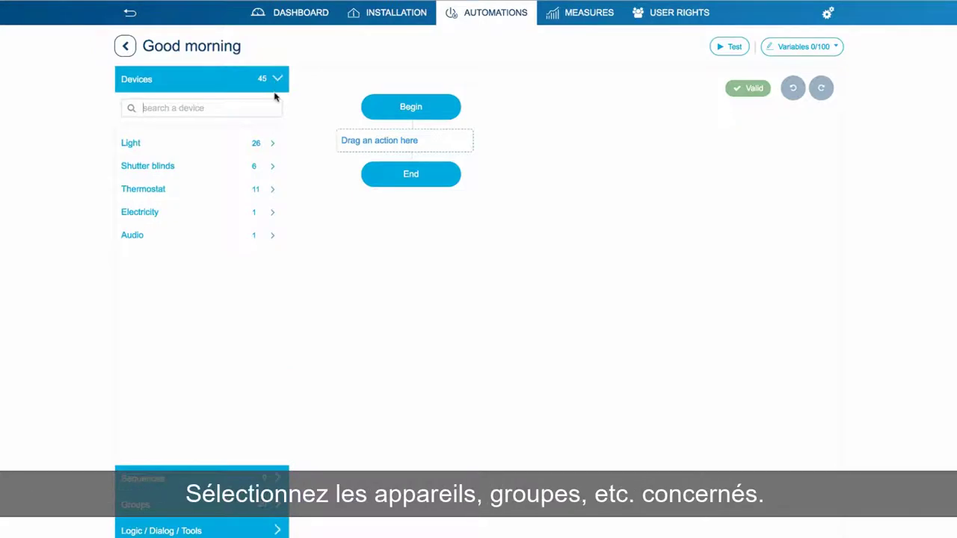
pyautogui.click(252, 171)
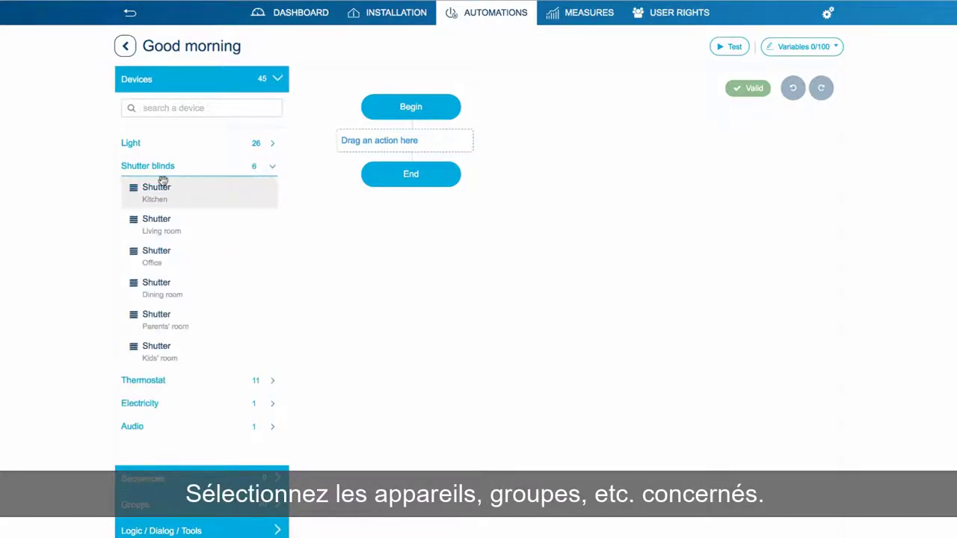
pyautogui.moveTo(155, 203); pyautogui.dragTo(337, 139)
pyautogui.moveTo(161, 233); pyautogui.dragTo(334, 167)
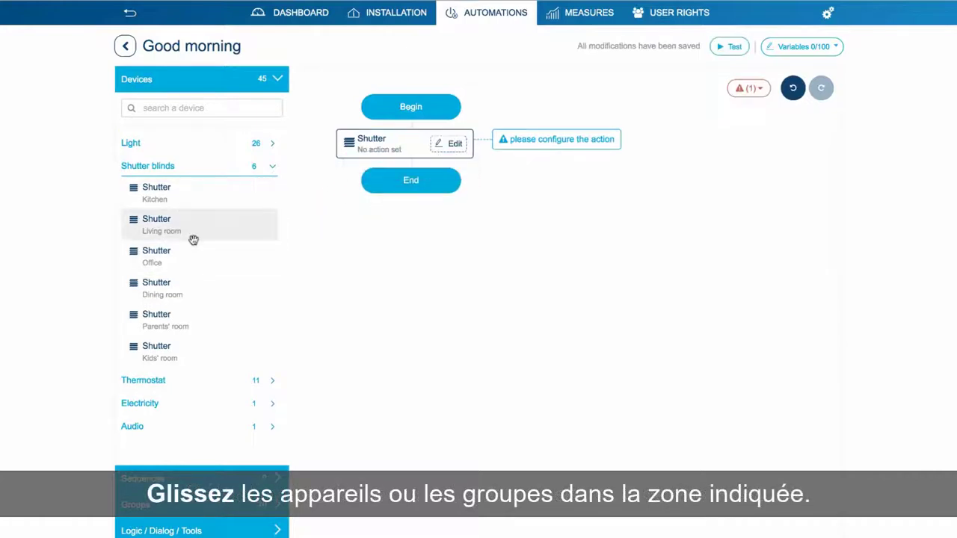
pyautogui.moveTo(192, 237); pyautogui.dragTo(384, 167)
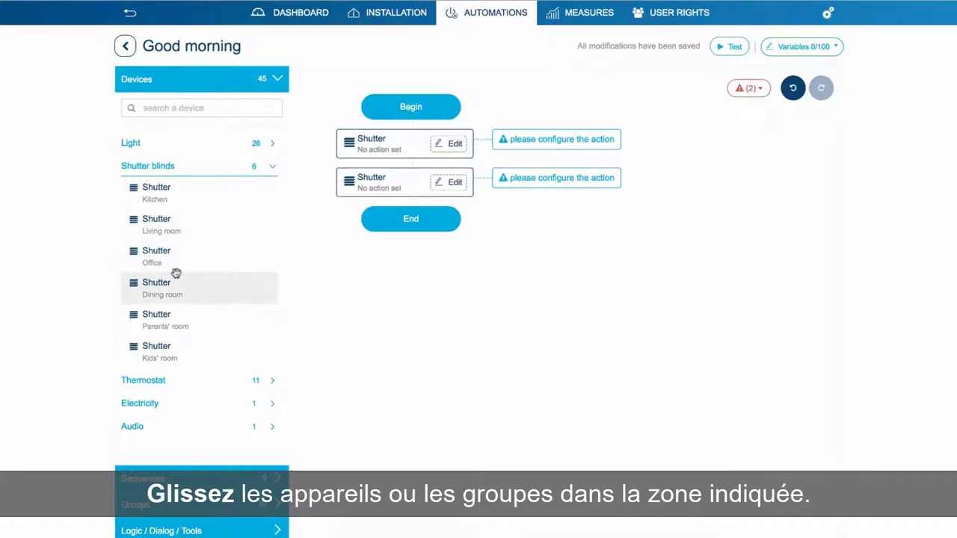
pyautogui.moveTo(162, 260); pyautogui.dragTo(352, 207)
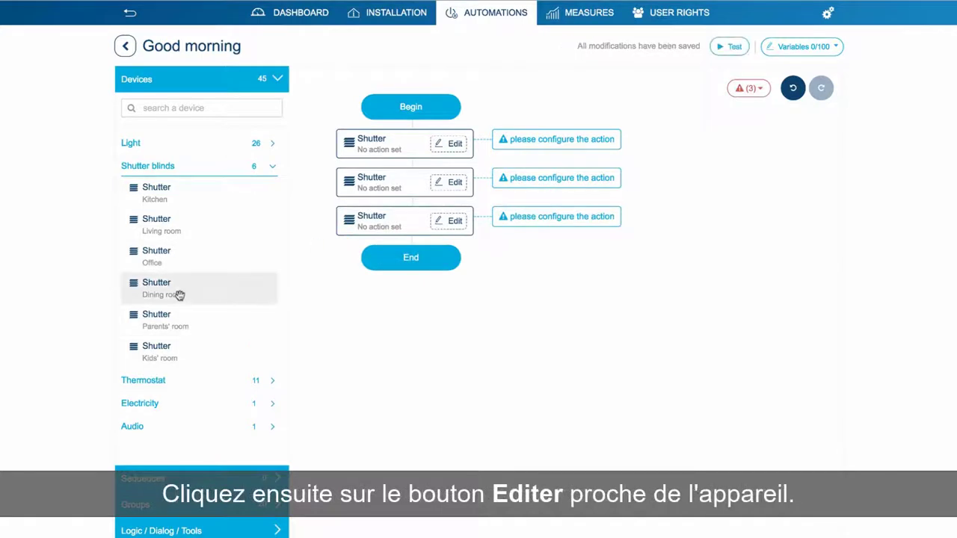
pyautogui.moveTo(180, 300); pyautogui.dragTo(351, 245)
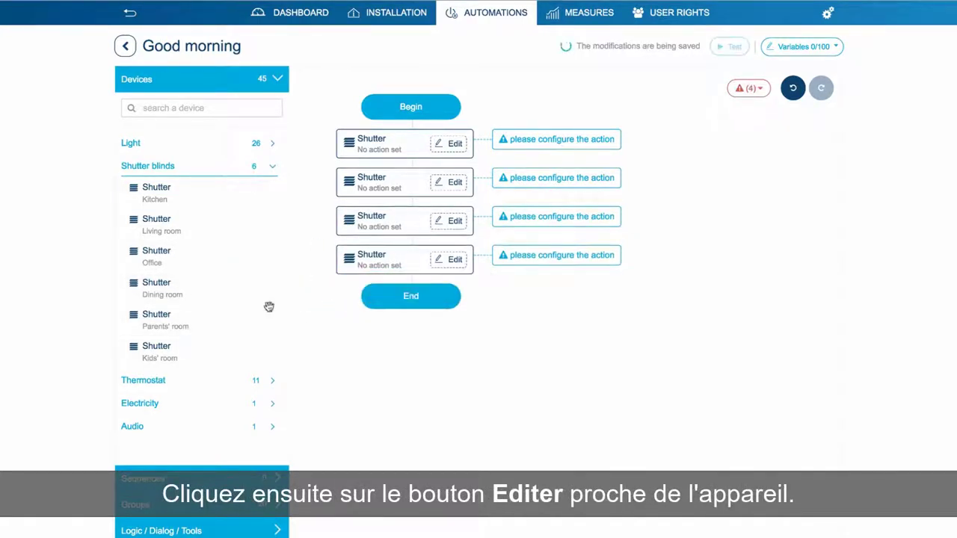
pyautogui.moveTo(182, 331); pyautogui.dragTo(340, 279)
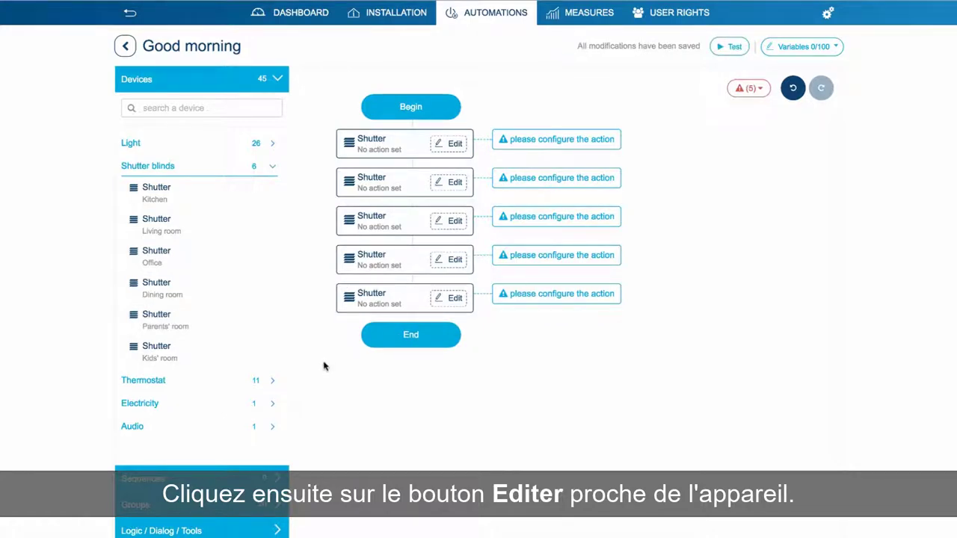
# Step: Set the Kitchen shutter's action to Open and apply it
pyautogui.click(464, 151)
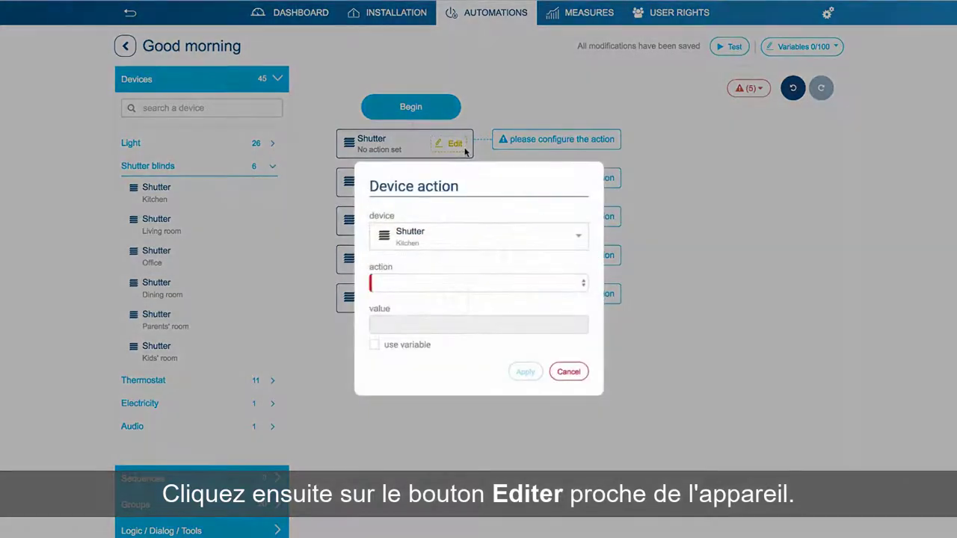
pyautogui.click(444, 248)
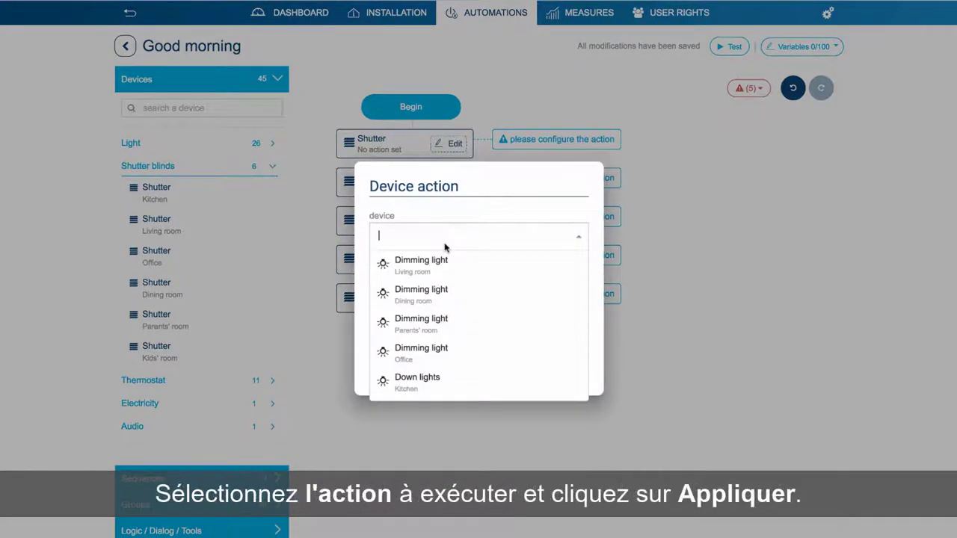
pyautogui.click(574, 240)
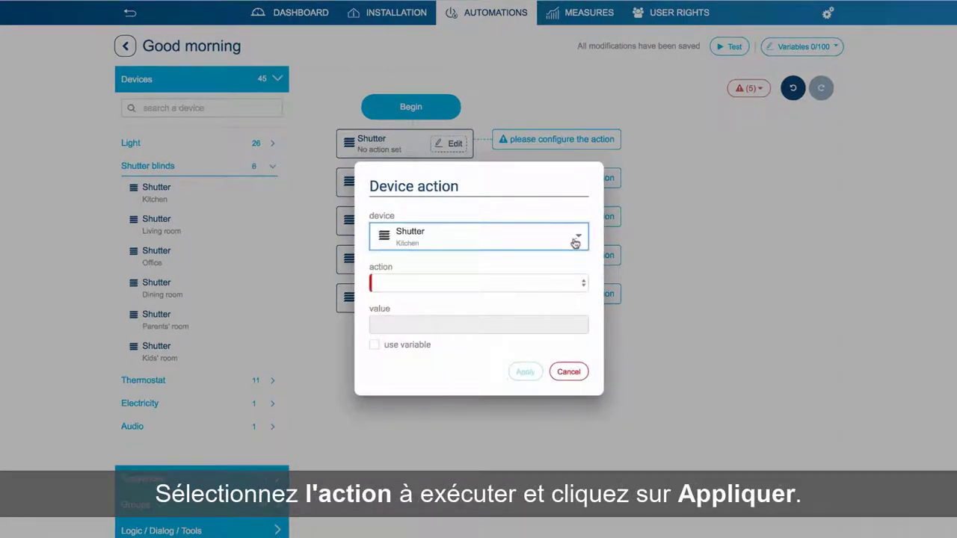
pyautogui.click(491, 286)
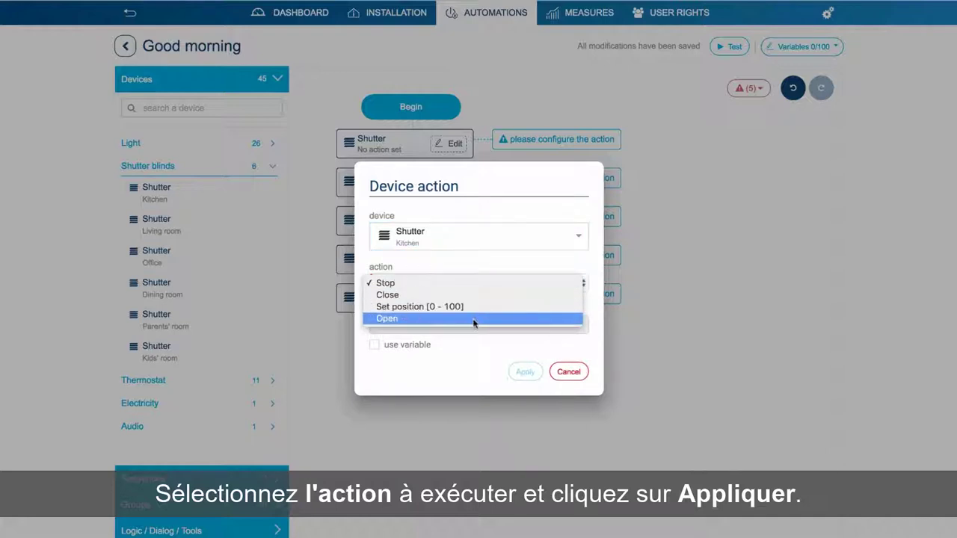
pyautogui.click(474, 319)
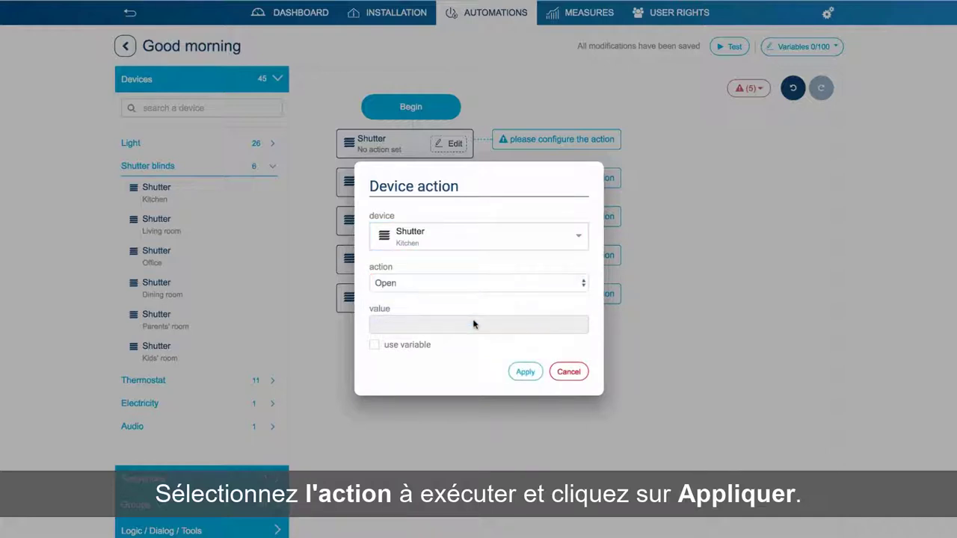
pyautogui.click(518, 373)
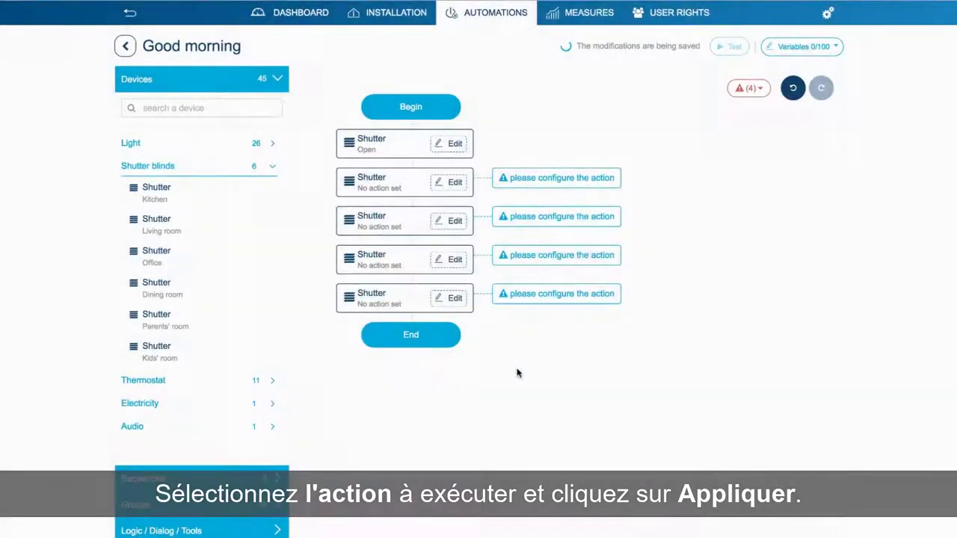
# Step: Configure the Living room shutter with the Open action and apply it
pyautogui.click(454, 189)
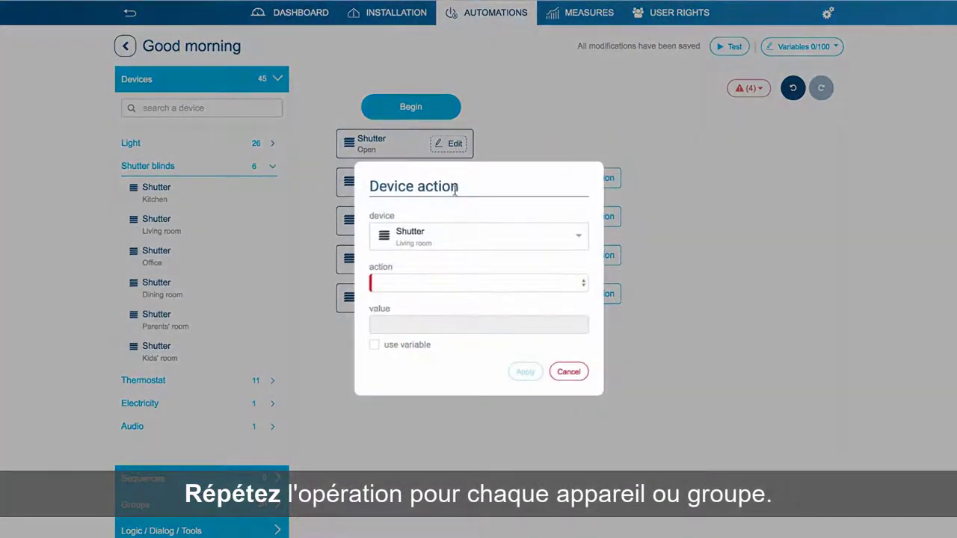
pyautogui.click(438, 284)
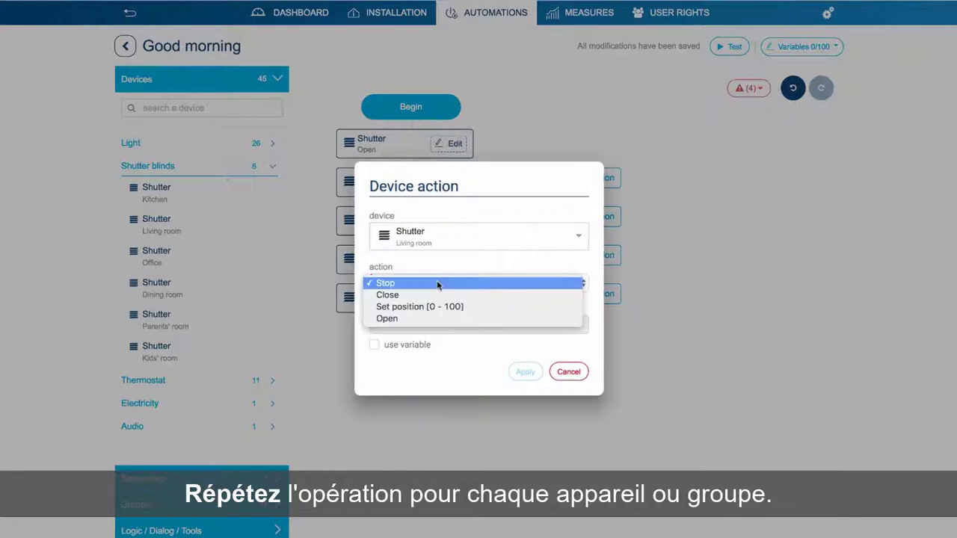
pyautogui.click(432, 319)
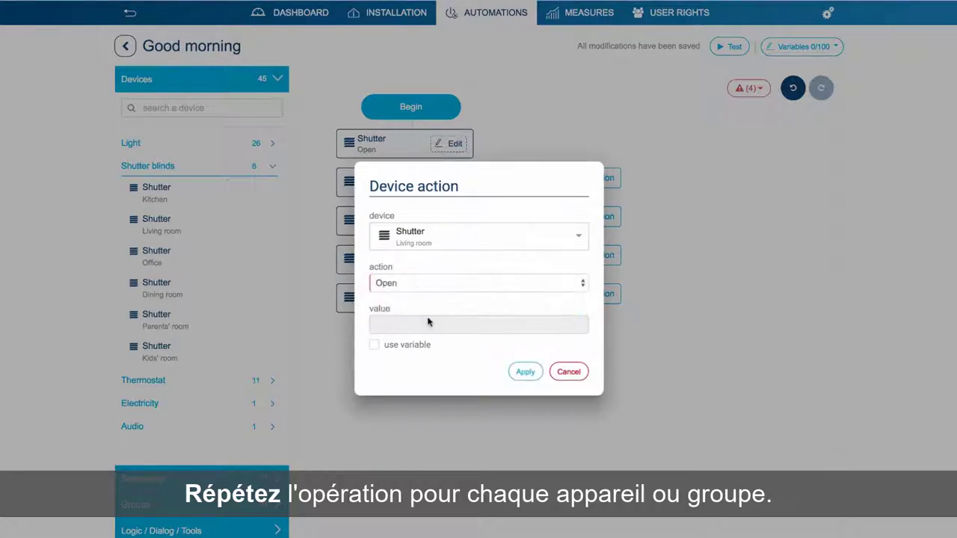
pyautogui.click(523, 371)
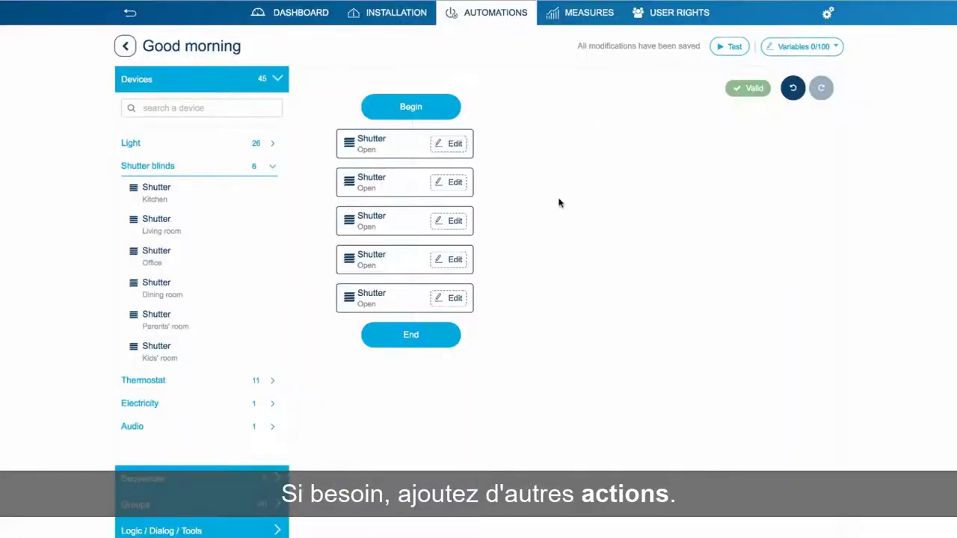
# Step: Add a notification after the last shutter action and give it the subject "Good morning"
pyautogui.click(277, 78)
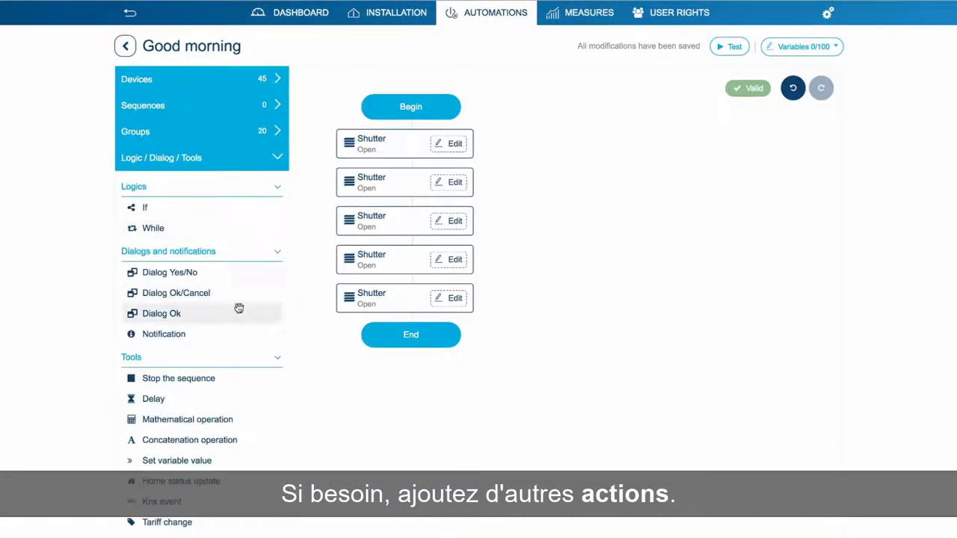
pyautogui.moveTo(177, 335); pyautogui.dragTo(355, 324)
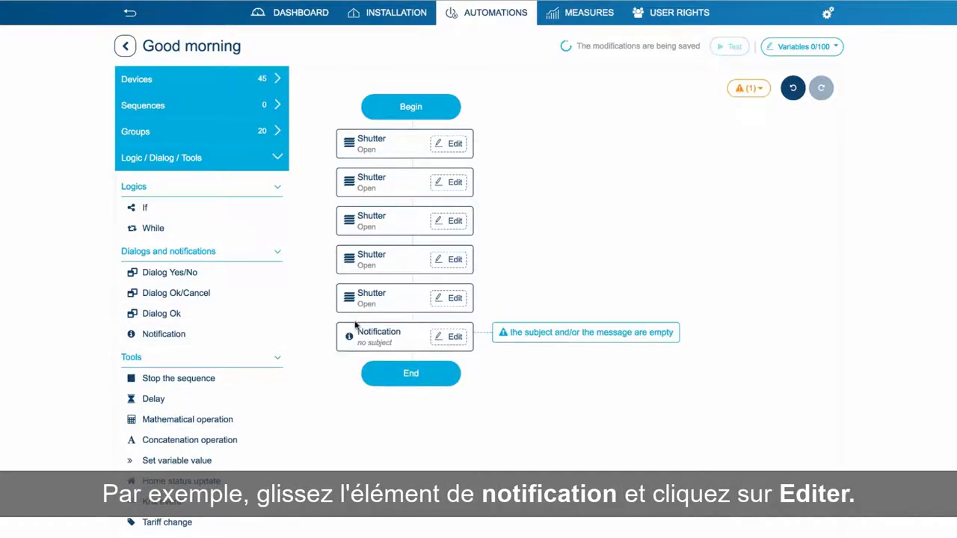
pyautogui.click(453, 338)
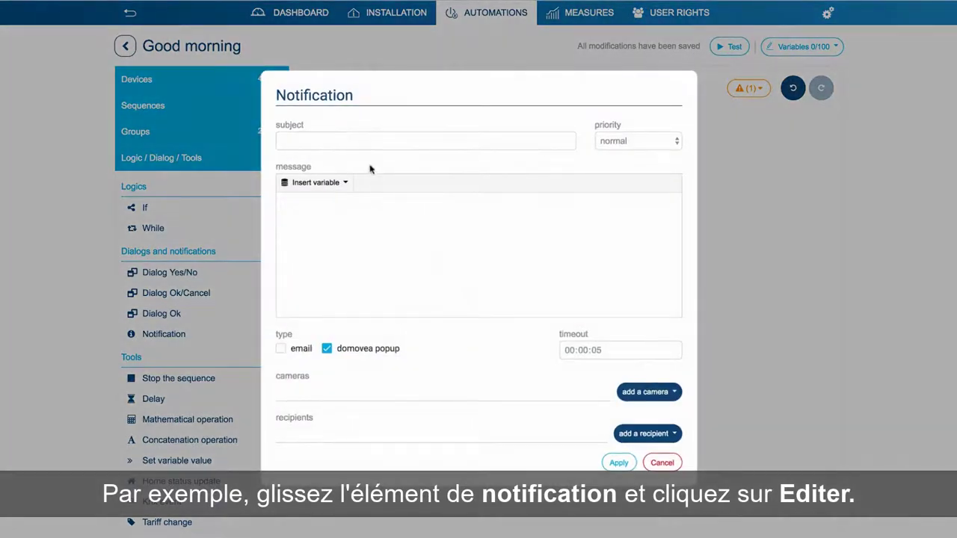
pyautogui.click(366, 142)
pyautogui.write('Good morning')
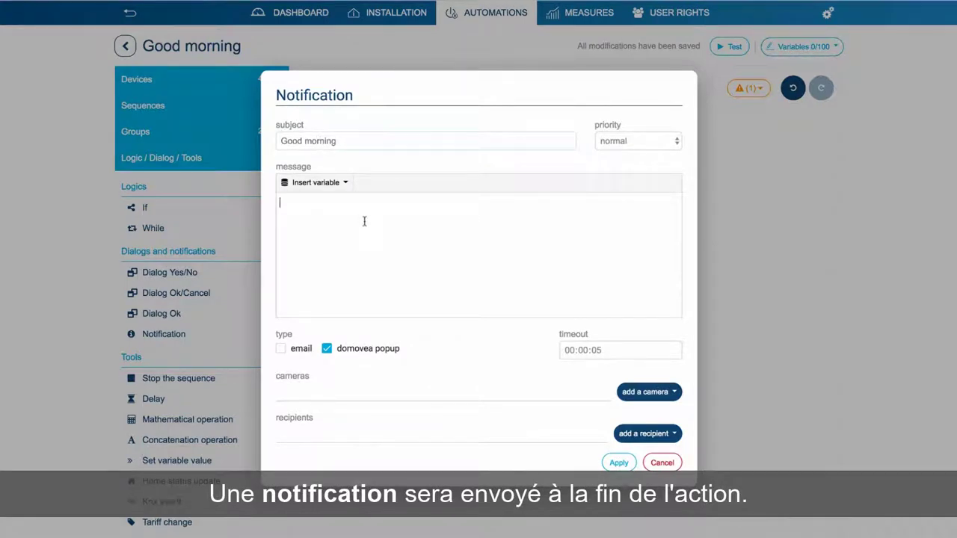
# Step: Write a "Good morning" message with the person's first name and ":)", and set the notification's priority to low
pyautogui.write('Good morning Jn')
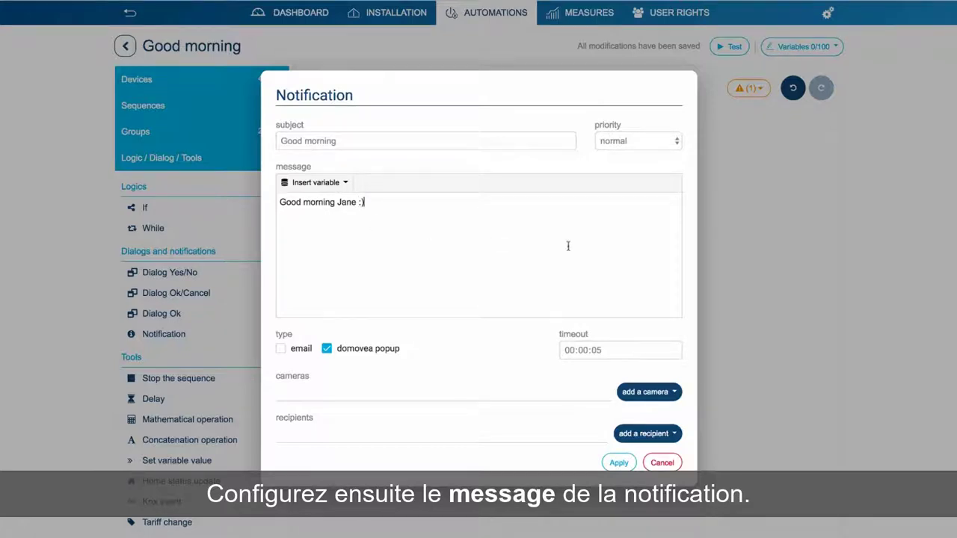
pyautogui.click(672, 142)
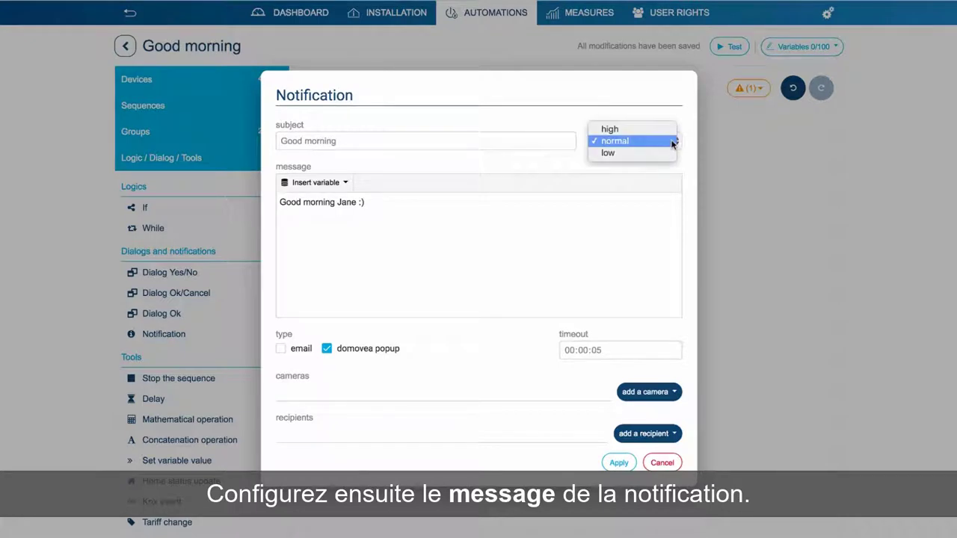
pyautogui.press('Escape')
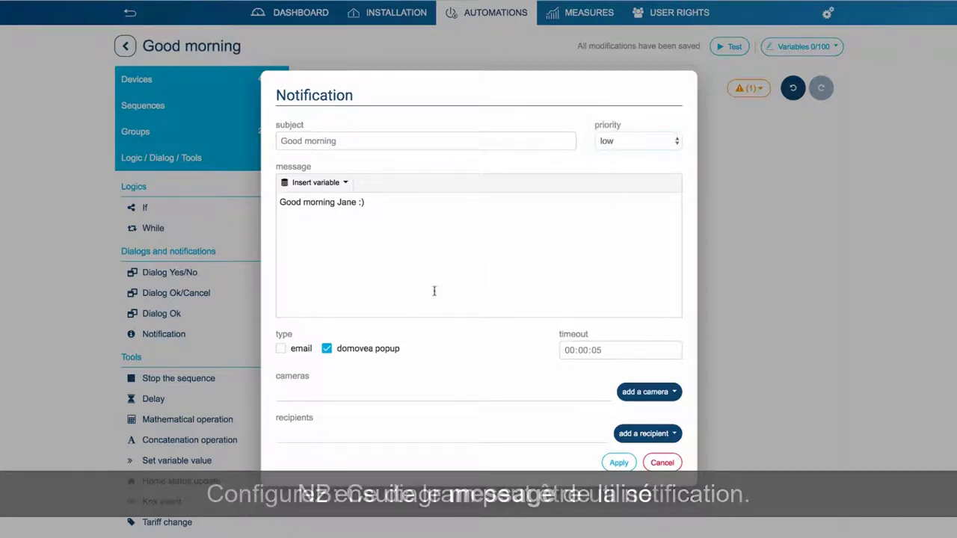
pyautogui.click(279, 352)
pyautogui.click(283, 354)
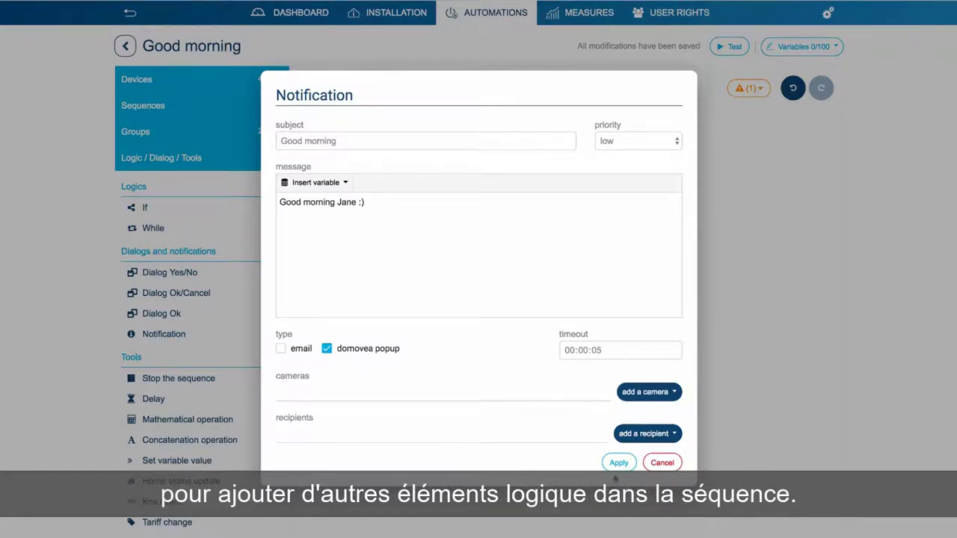
# Step: Add the listed e-mail recipient to the Good morning notification, apply it, and return to the automations overview
pyautogui.click(648, 433)
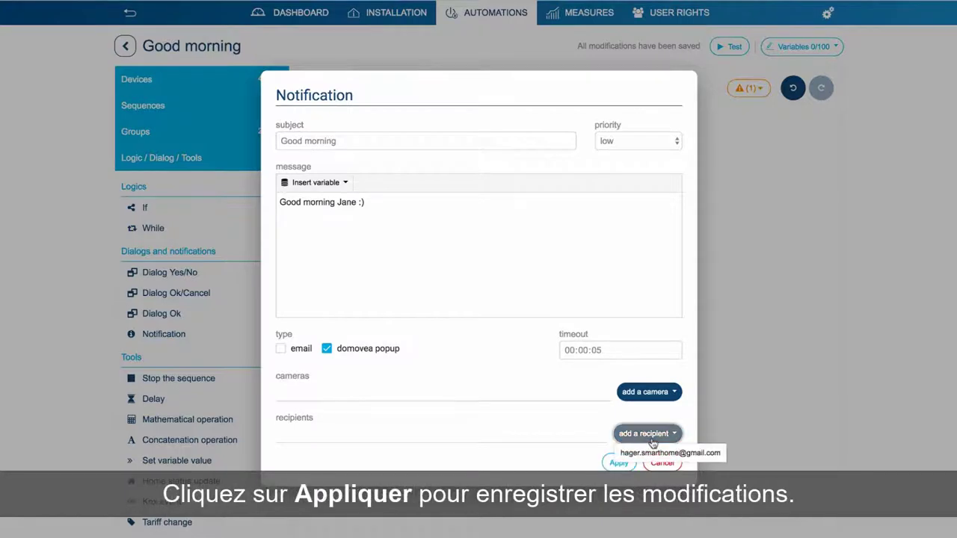
pyautogui.click(651, 453)
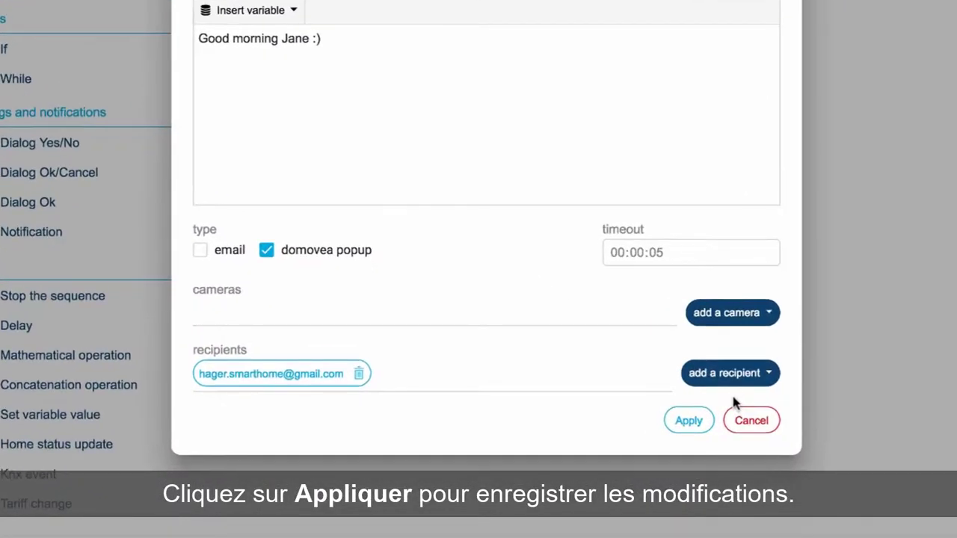
pyautogui.click(688, 420)
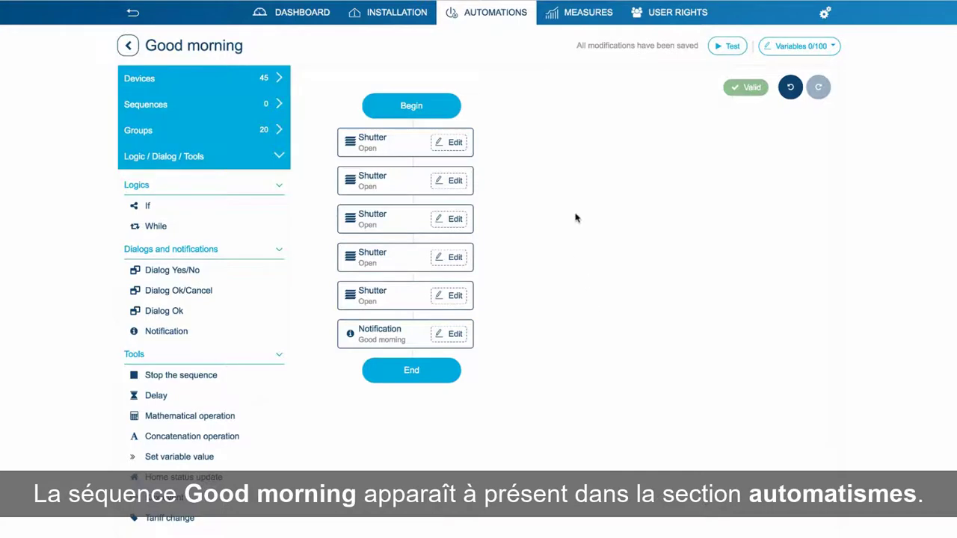
pyautogui.click(472, 24)
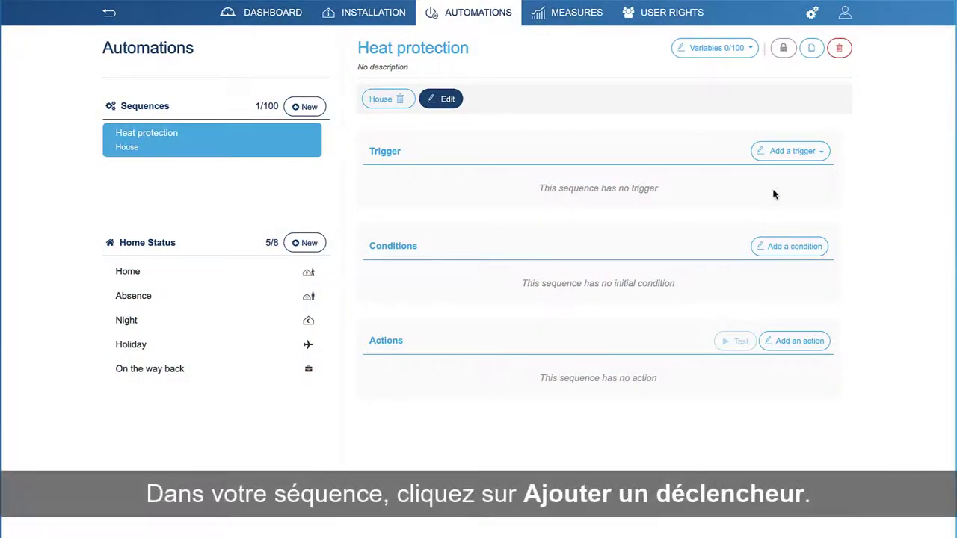
# Step: Add a weekly time schedule trigger to the Heat protection sequence for Monday through Friday
pyautogui.click(789, 159)
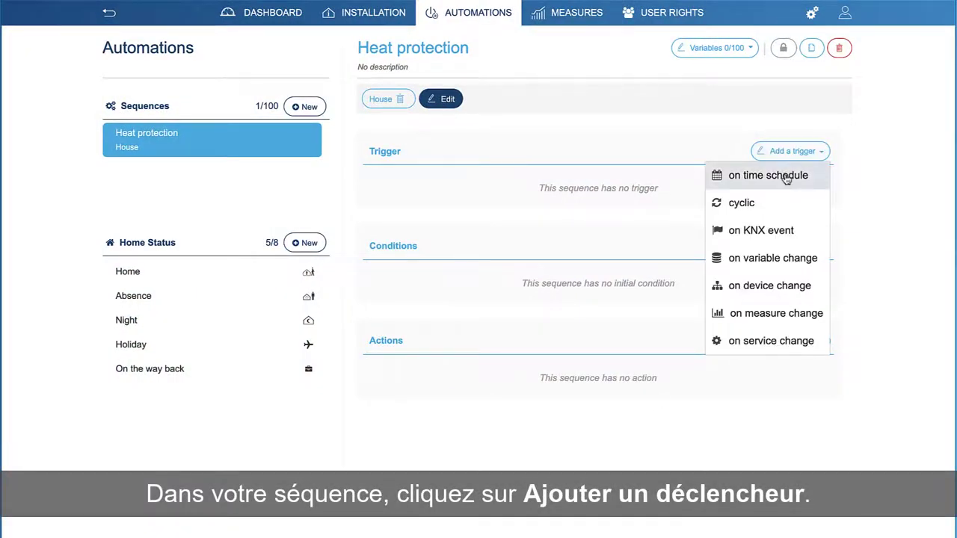
pyautogui.click(781, 175)
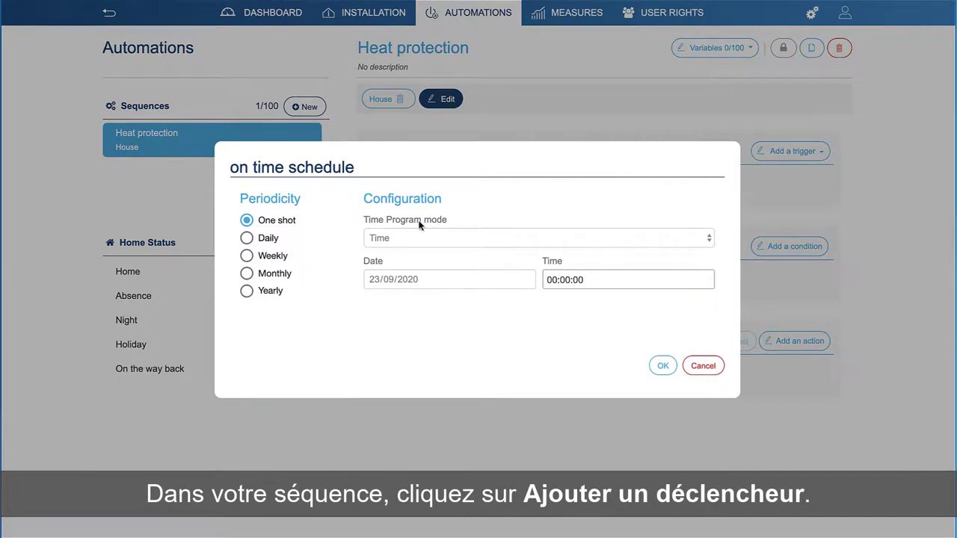
pyautogui.click(247, 256)
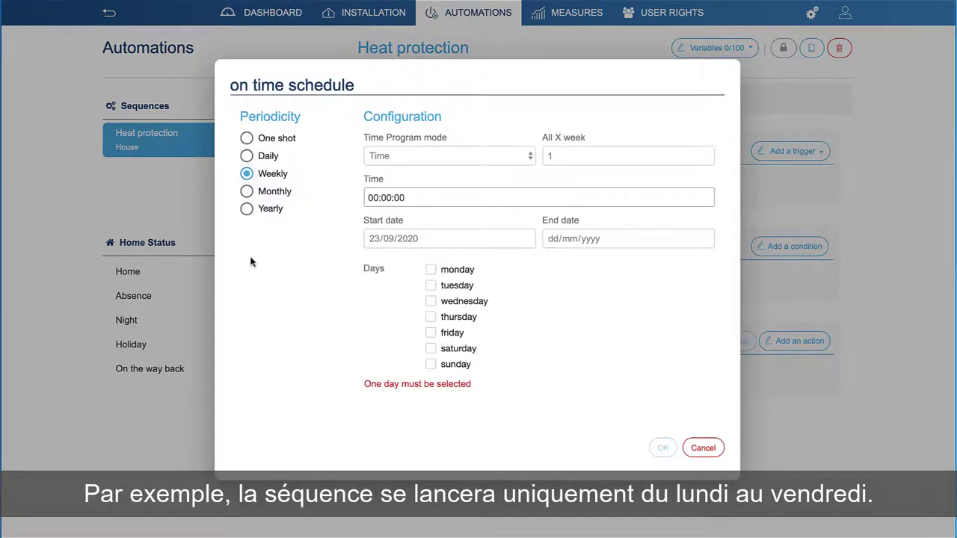
pyautogui.click(463, 270)
pyautogui.click(464, 297)
pyautogui.click(463, 313)
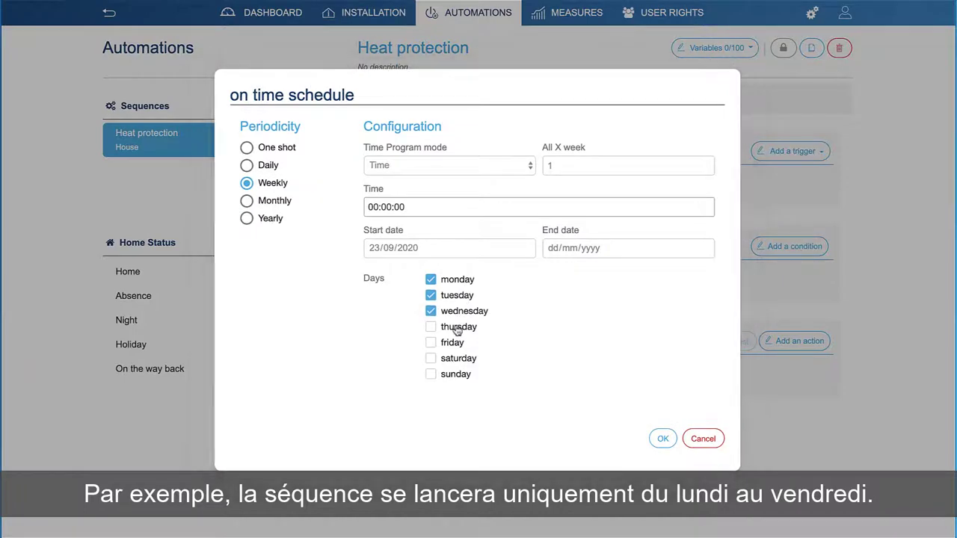
pyautogui.click(459, 328)
pyautogui.click(454, 344)
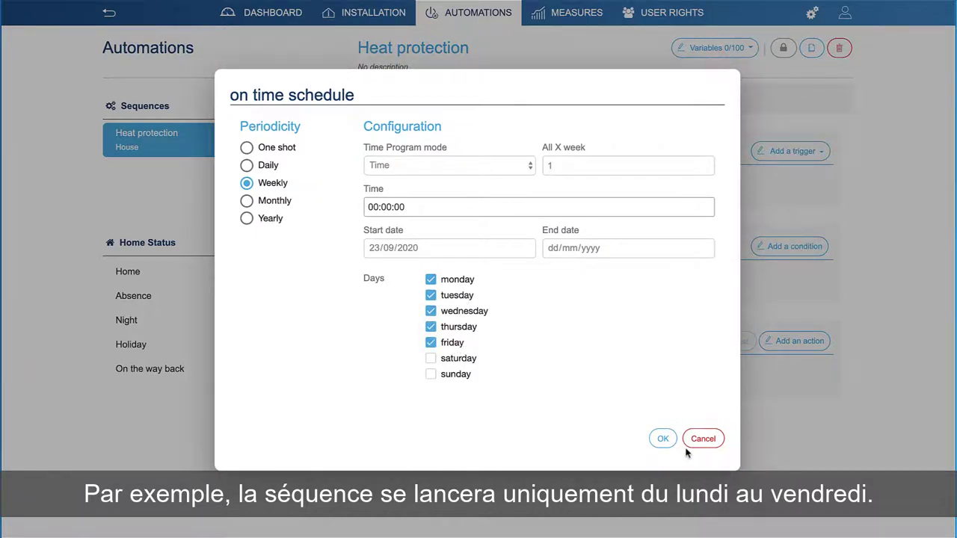
pyautogui.click(663, 441)
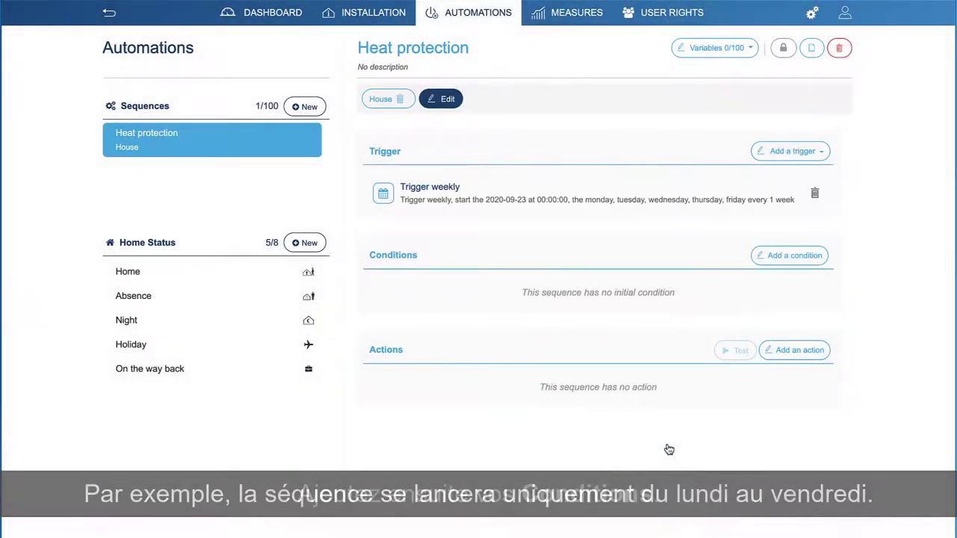
# Step: Add a service condition on the weather forecast requiring tomorrow's maximum temperature to be > 25
pyautogui.click(805, 260)
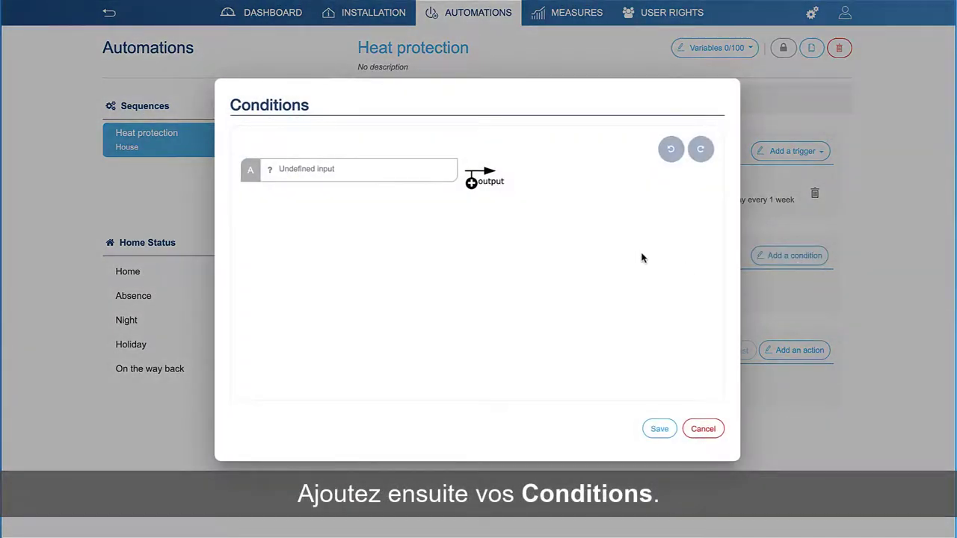
pyautogui.click(323, 171)
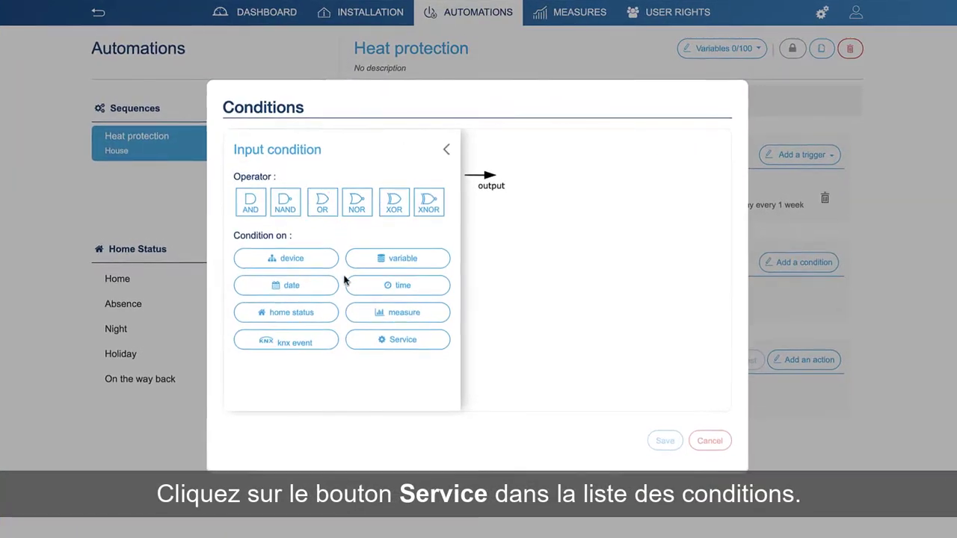
pyautogui.click(399, 346)
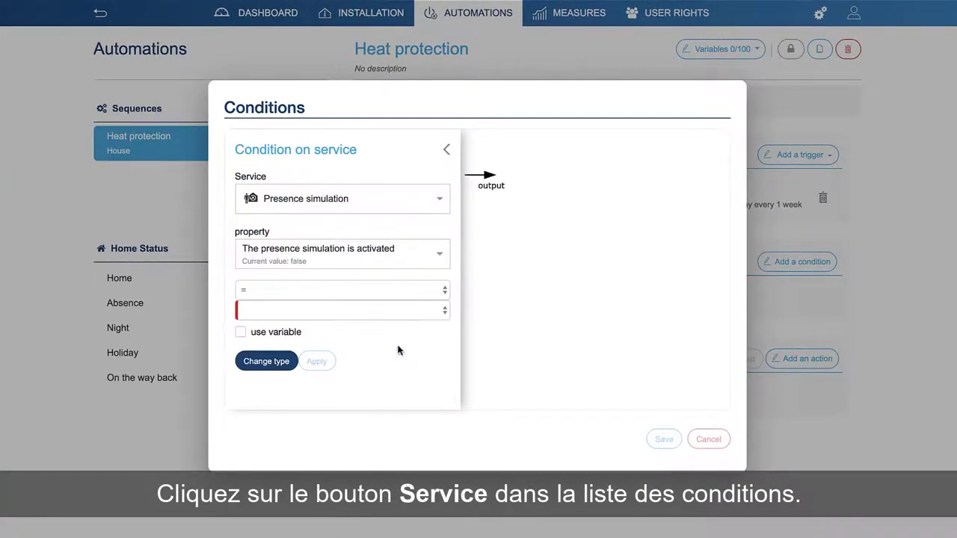
pyautogui.click(426, 200)
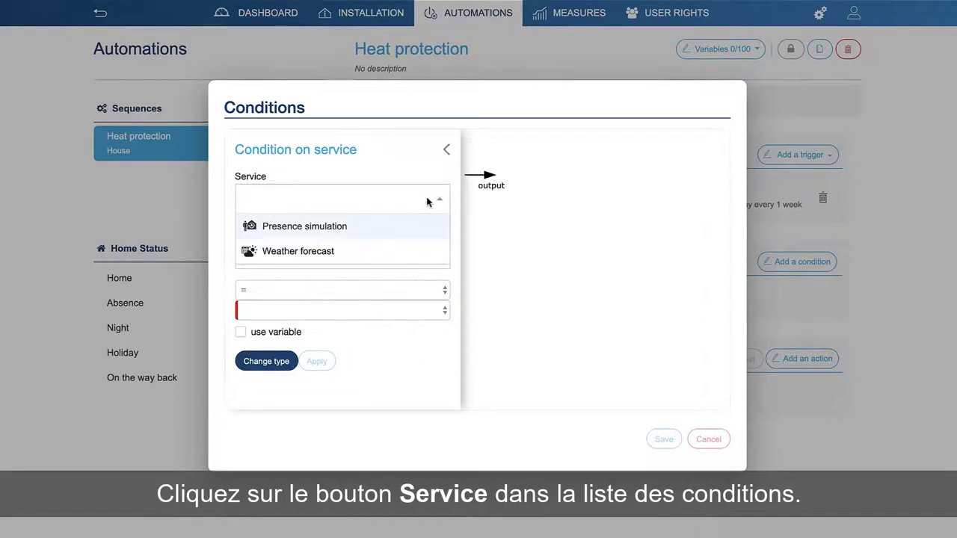
pyautogui.click(280, 254)
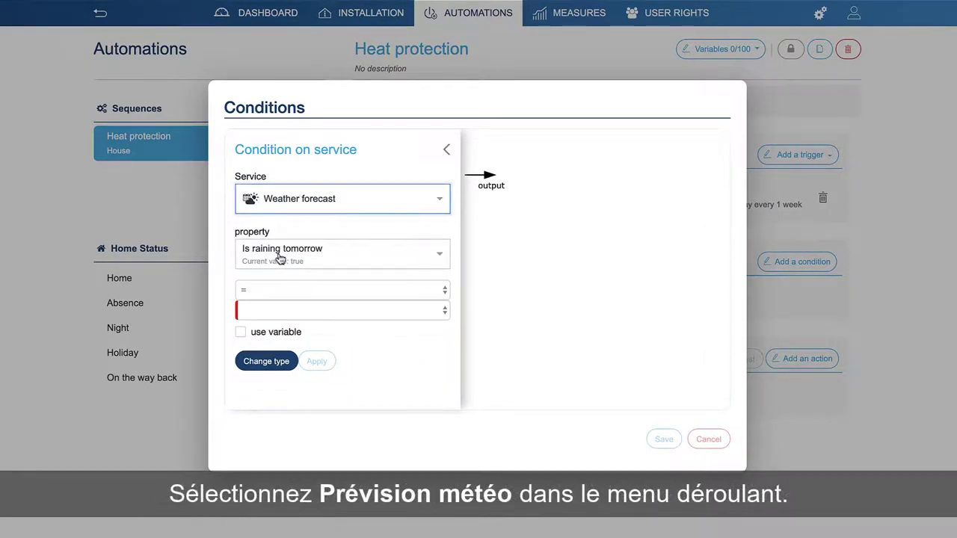
pyautogui.click(279, 258)
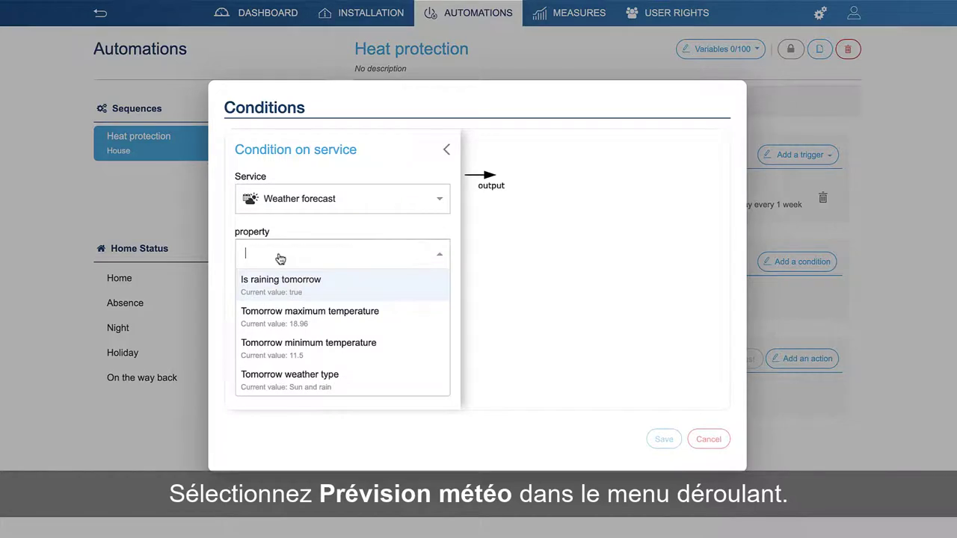
pyautogui.click(311, 322)
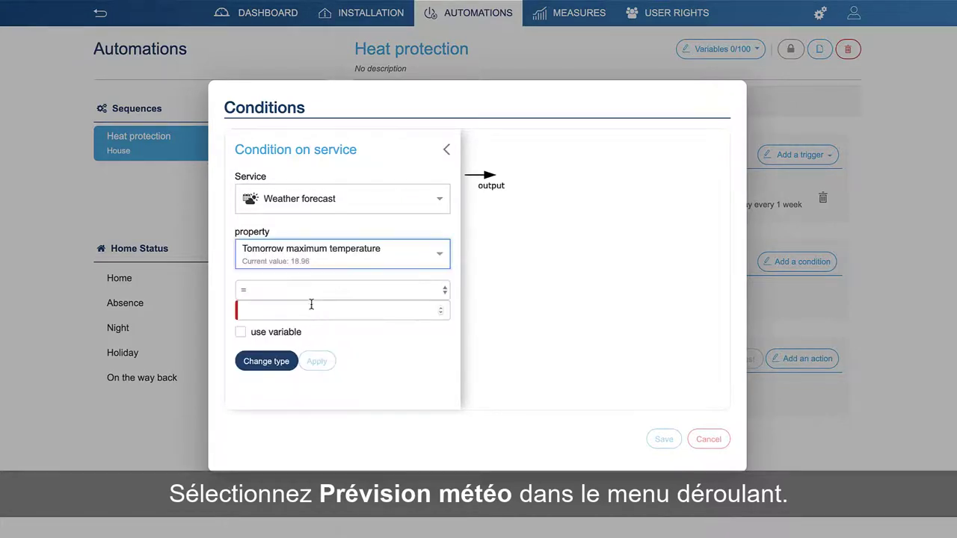
pyautogui.click(312, 292)
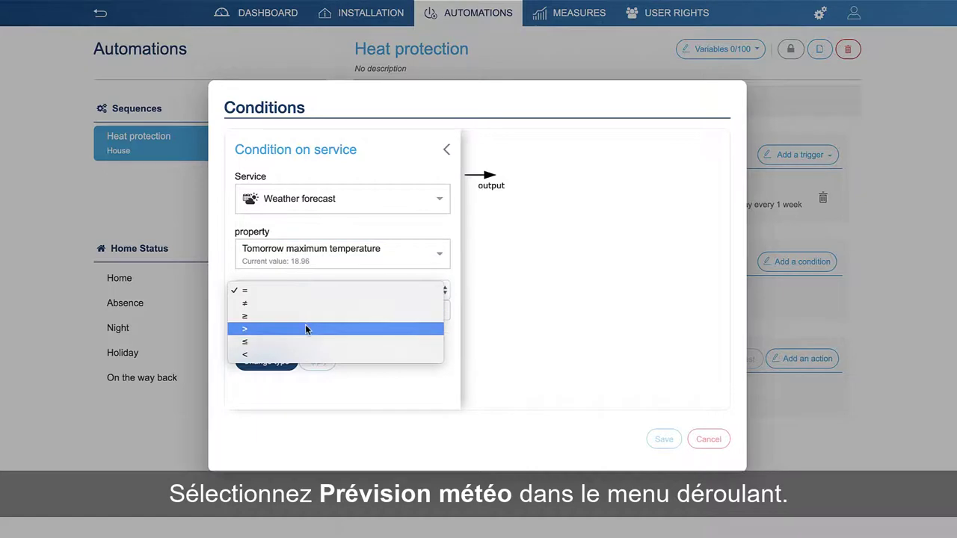
pyautogui.click(305, 329)
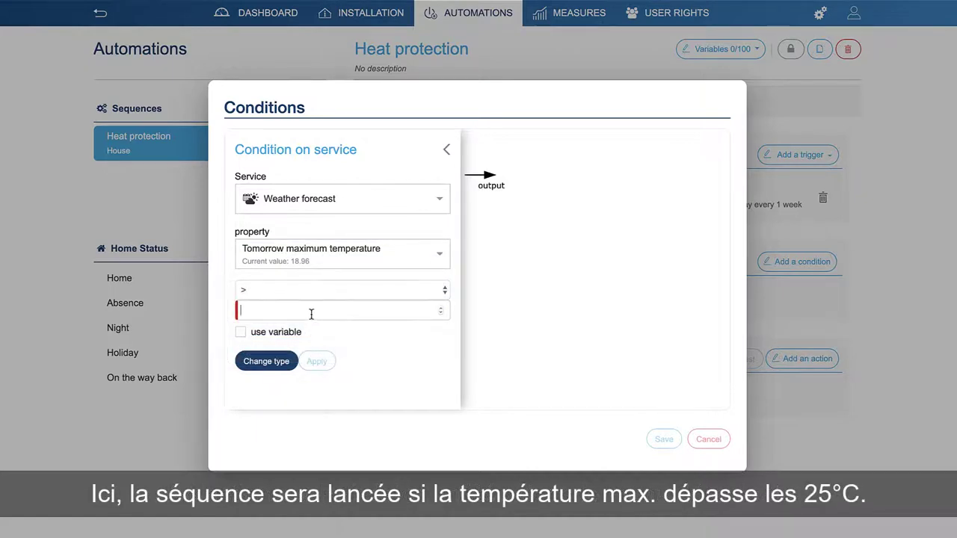
pyautogui.write('2')
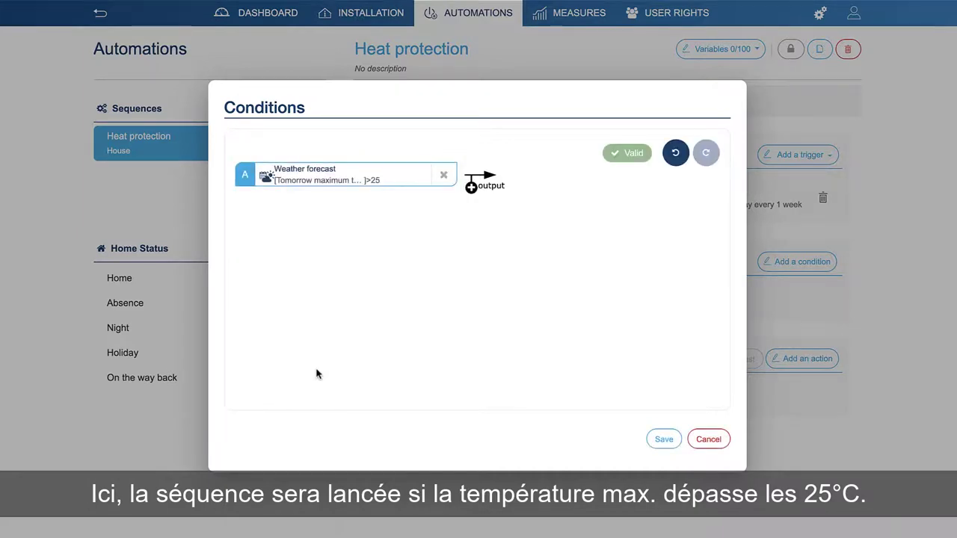
# Step: Combine the weather condition through an AND operator with a home status = Absence condition, and save the conditions
pyautogui.click(471, 188)
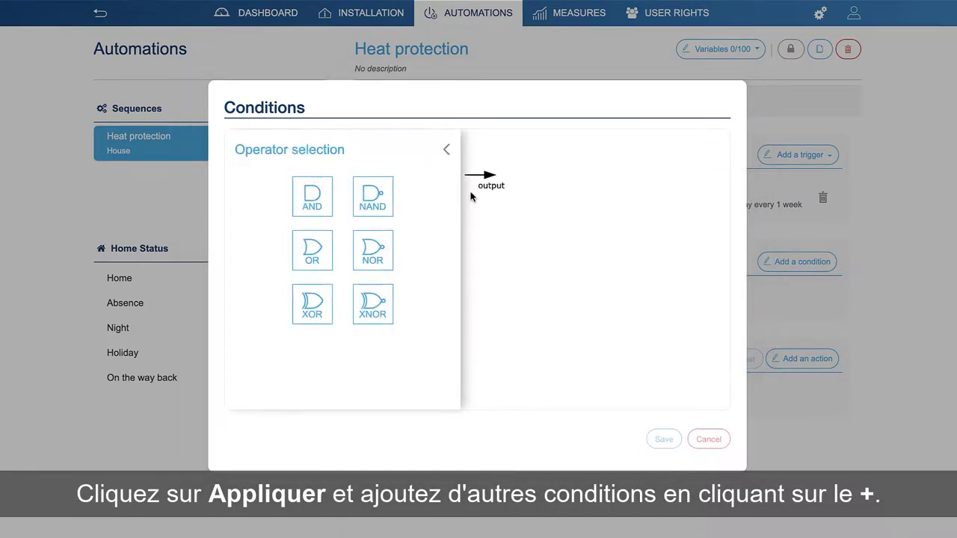
pyautogui.click(314, 204)
pyautogui.click(317, 207)
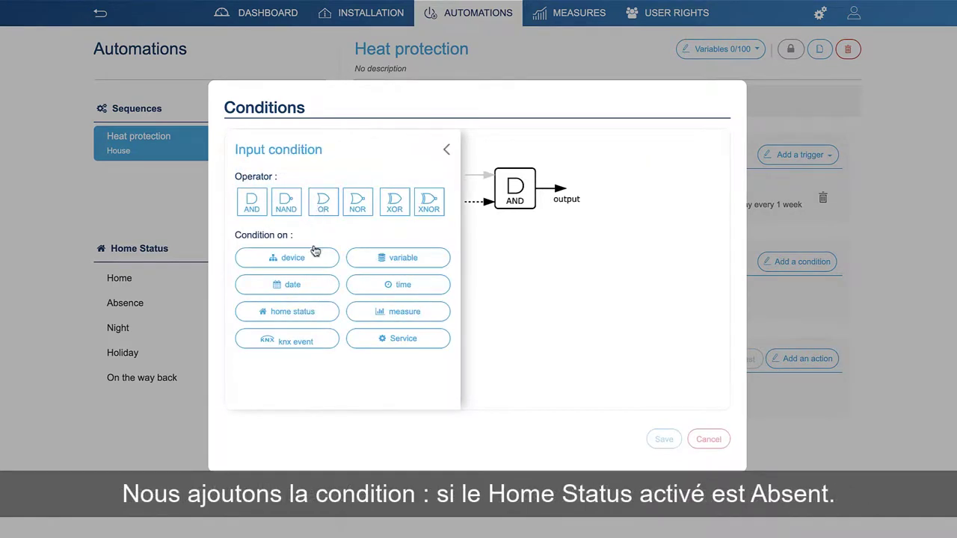
pyautogui.click(289, 320)
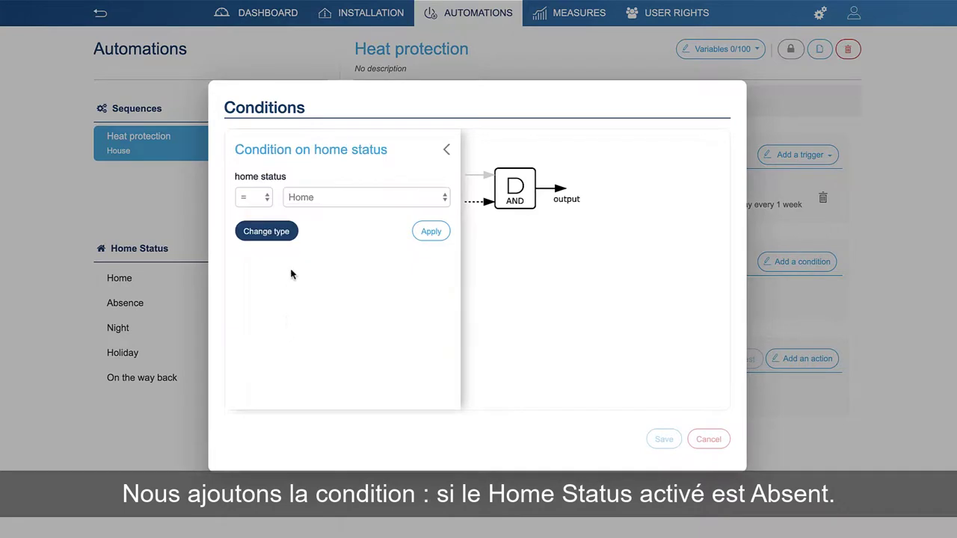
pyautogui.click(301, 199)
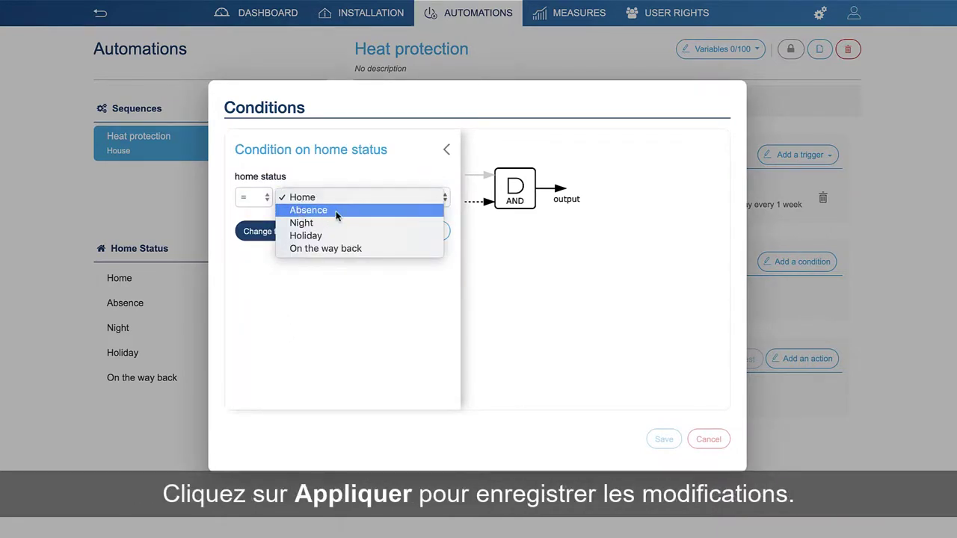
pyautogui.click(336, 210)
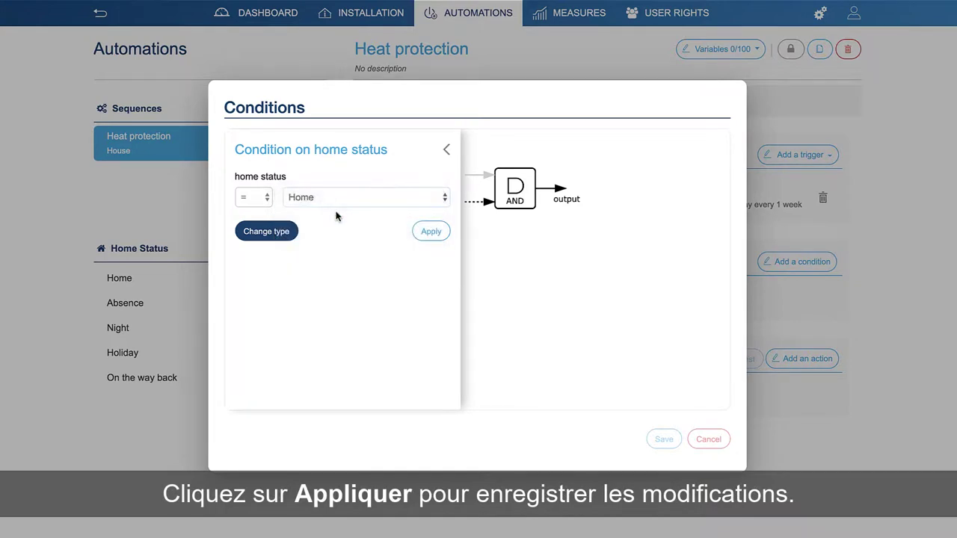
pyautogui.click(430, 231)
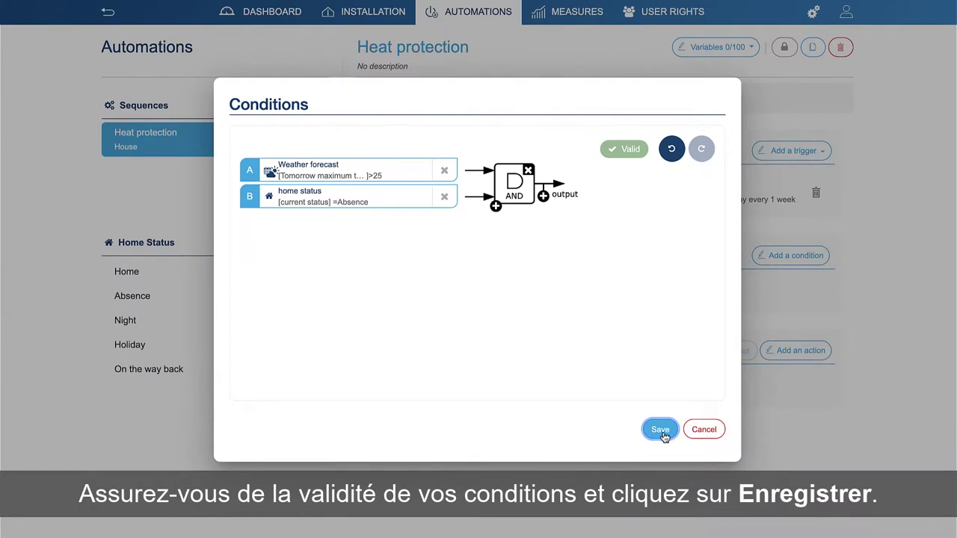
pyautogui.click(660, 430)
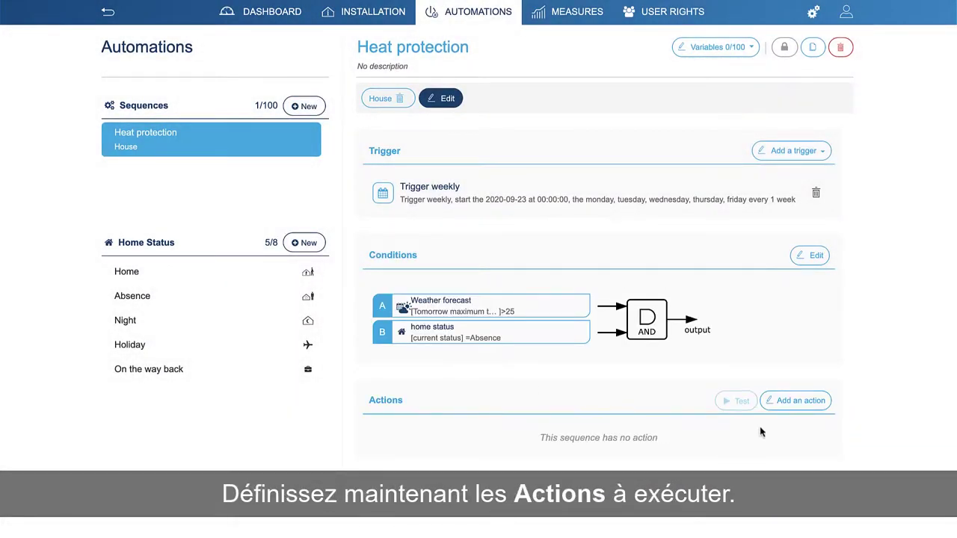
# Step: Add the Office shutter as an action in the Heat protection sequence
pyautogui.click(821, 402)
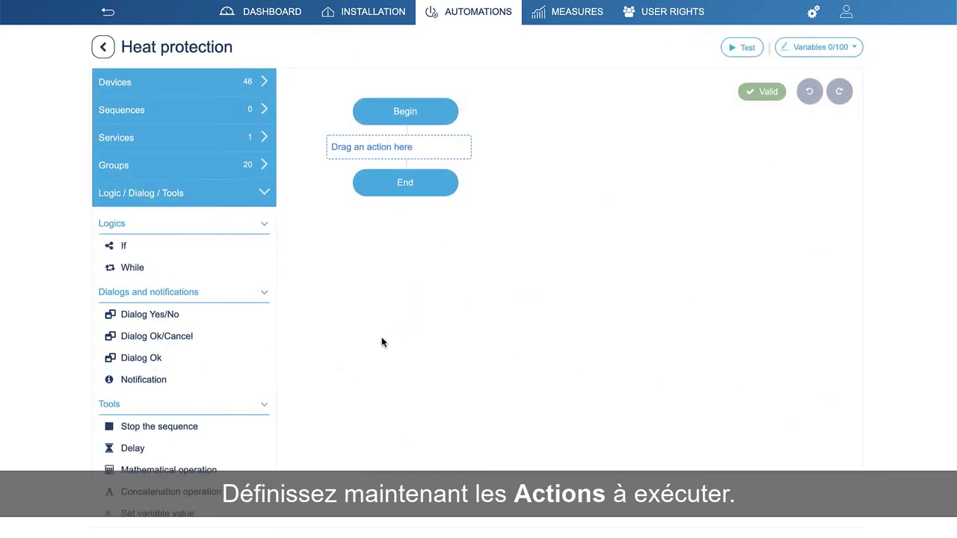
pyautogui.scroll(-2, 228, 331)
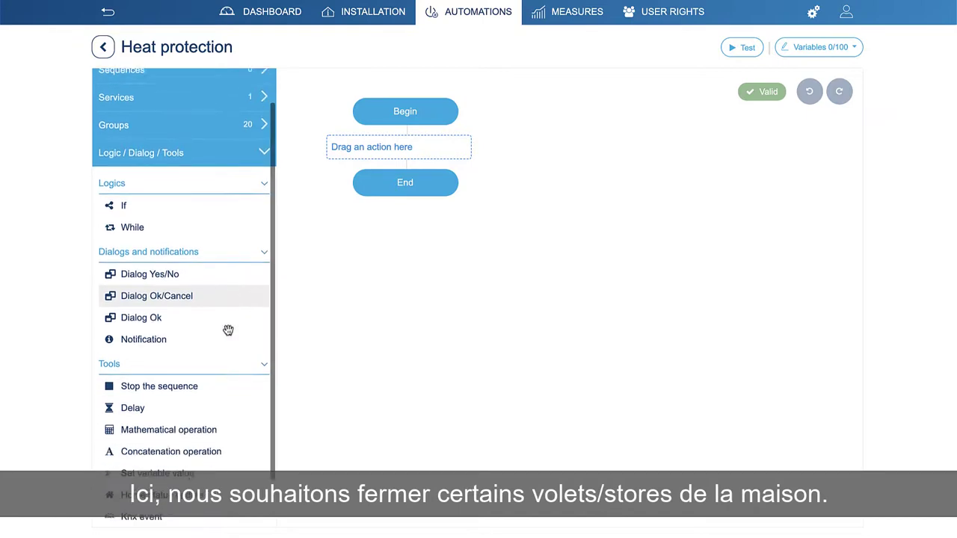
pyautogui.scroll(2, 228, 330)
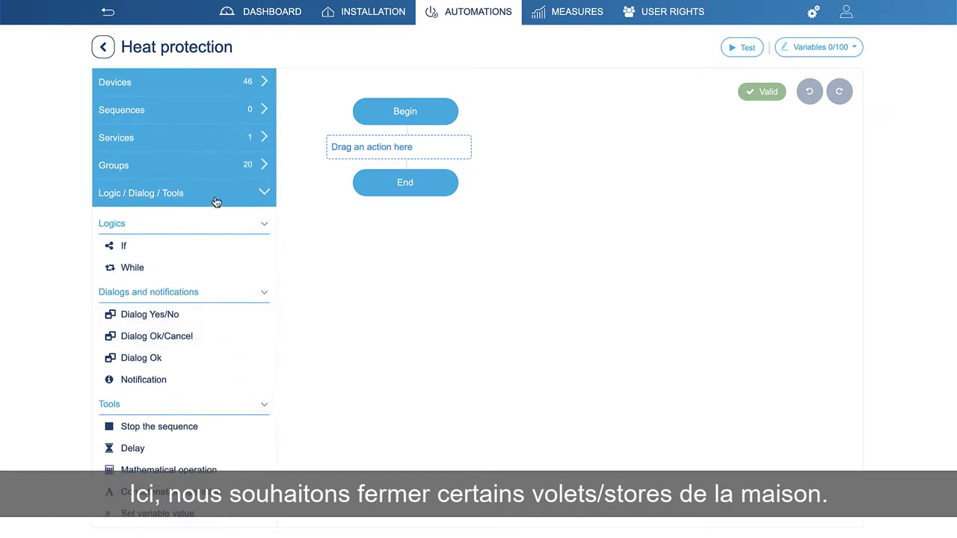
pyautogui.click(263, 88)
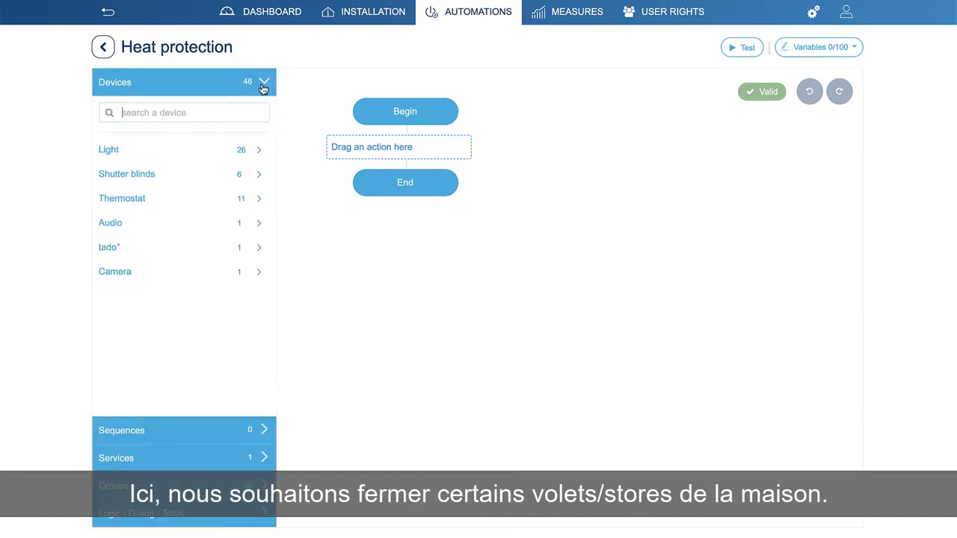
pyautogui.click(192, 178)
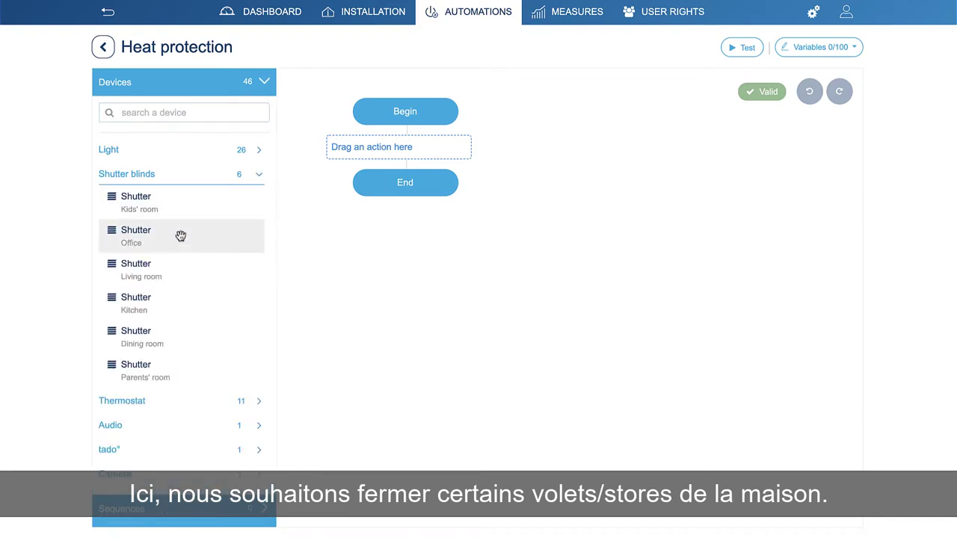
pyautogui.moveTo(177, 237); pyautogui.dragTo(352, 147)
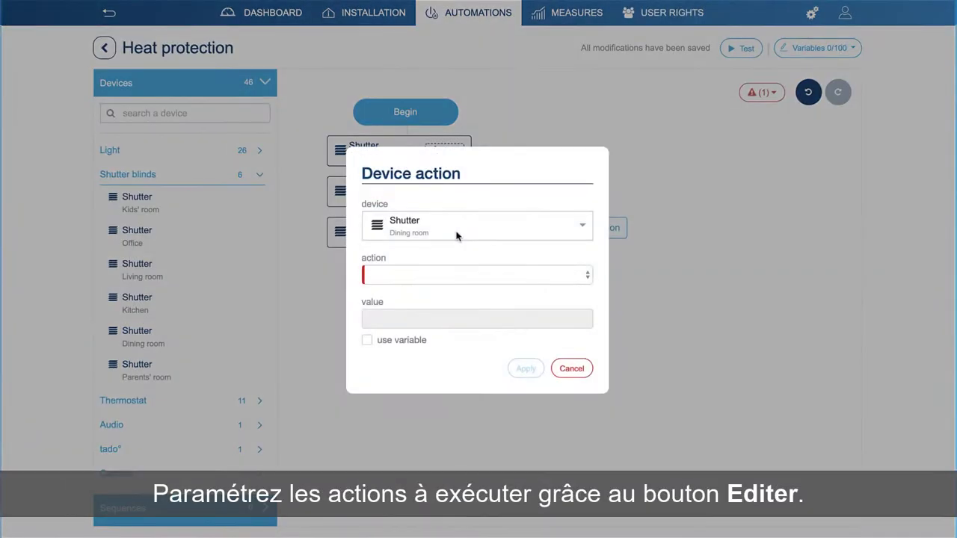
# Step: Set the Dining room shutter's action to Close and apply it
pyautogui.click(457, 237)
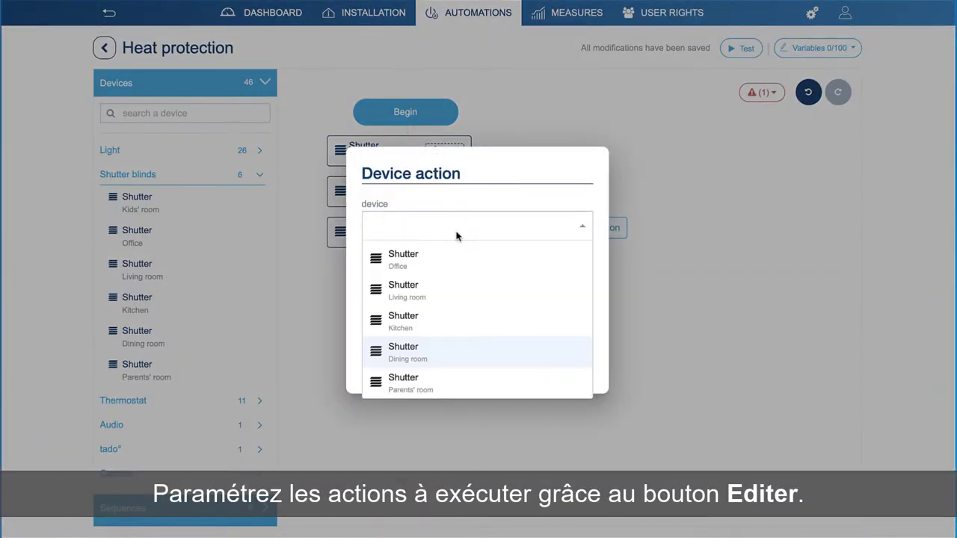
pyautogui.click(580, 231)
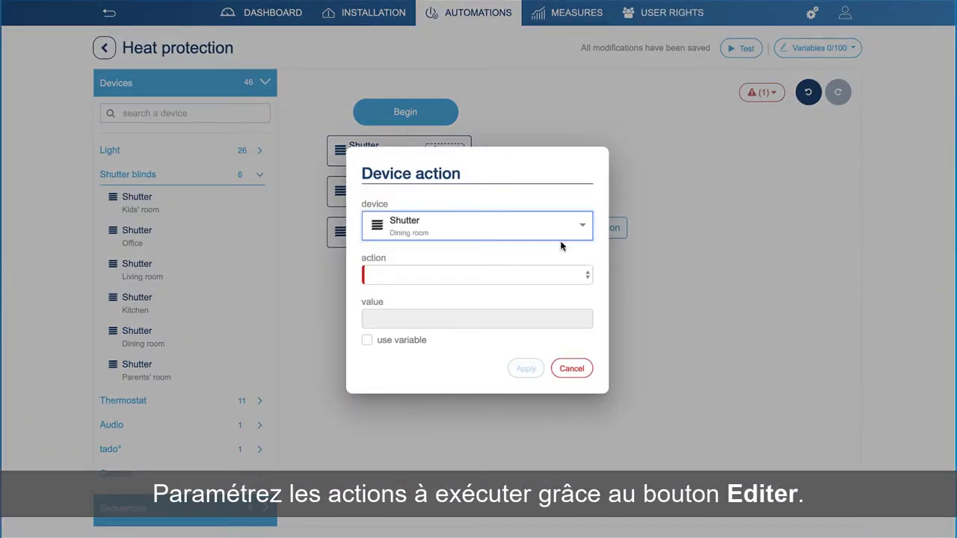
pyautogui.click(376, 277)
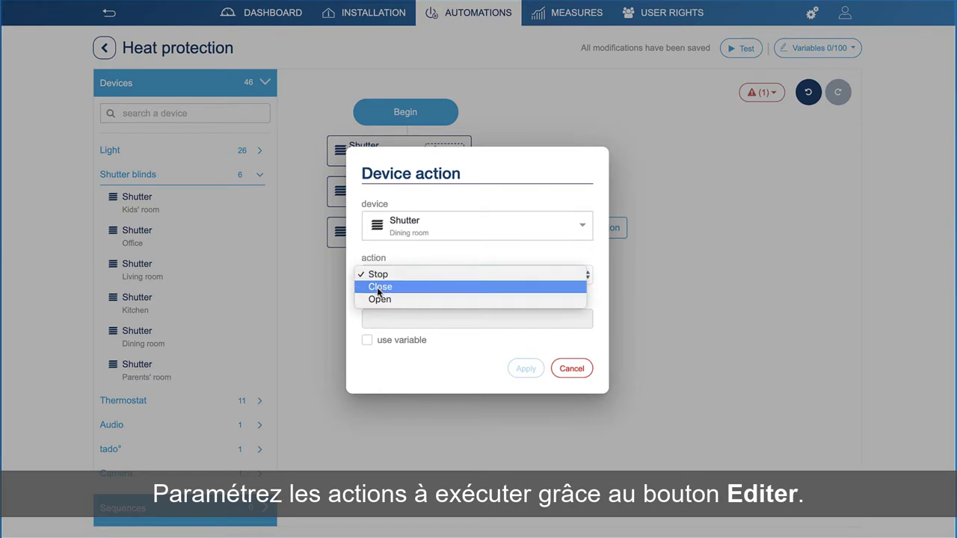
pyautogui.click(377, 289)
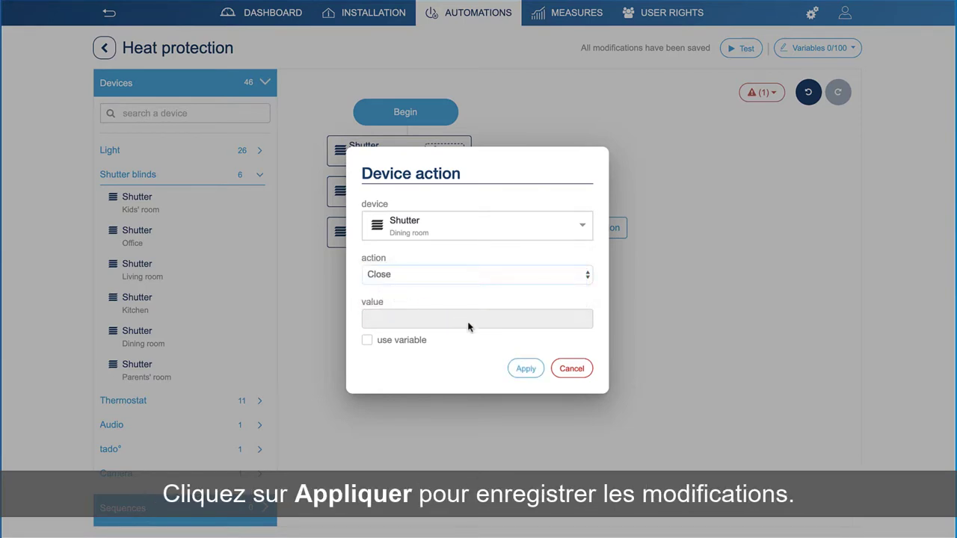
pyautogui.click(526, 369)
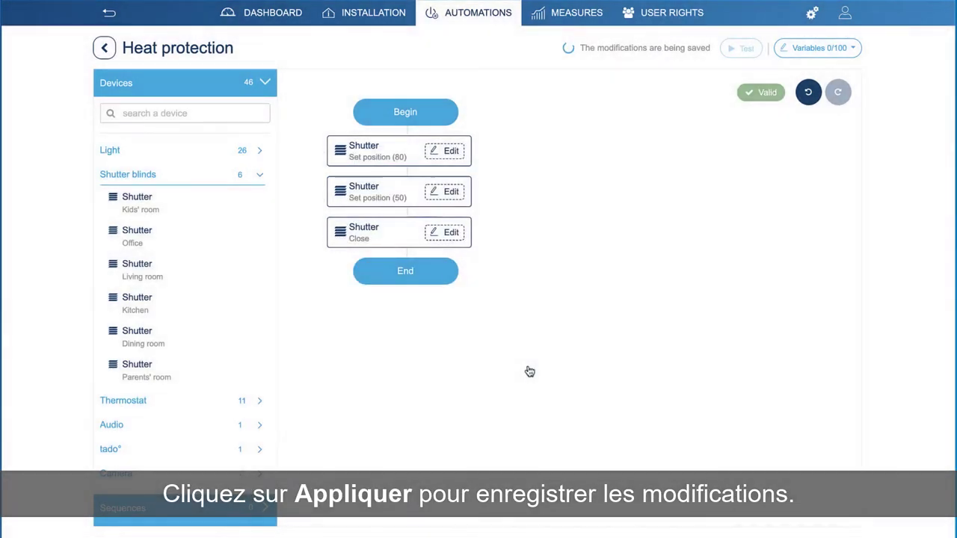